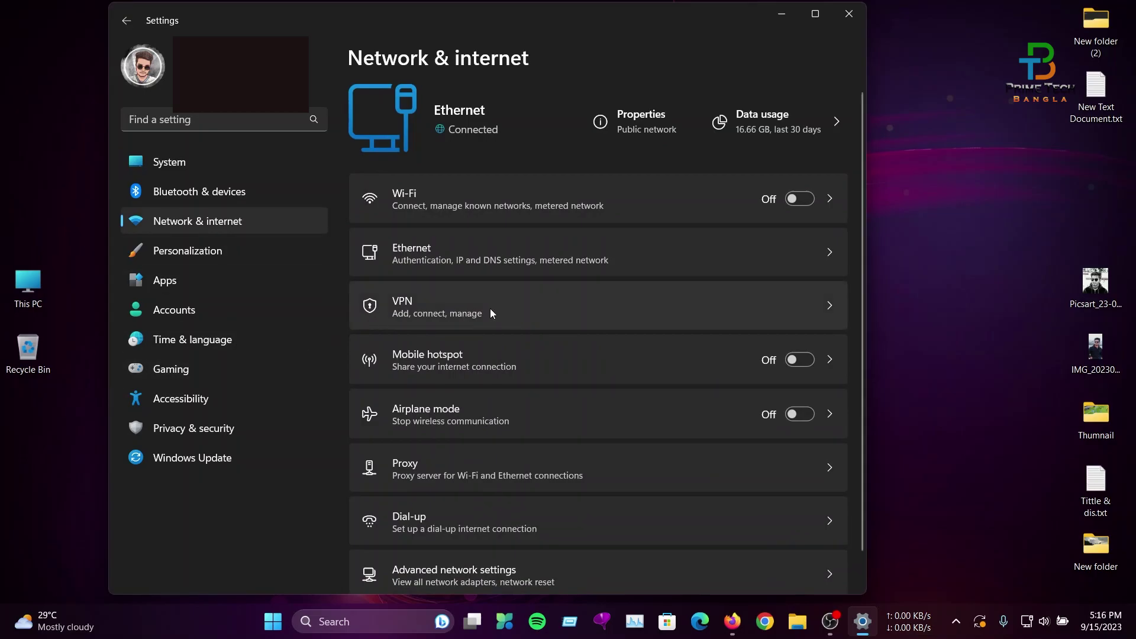
Open the VPN settings and start a new VPN connection with Windows (built-in) as the provider.
left_click(553, 309)
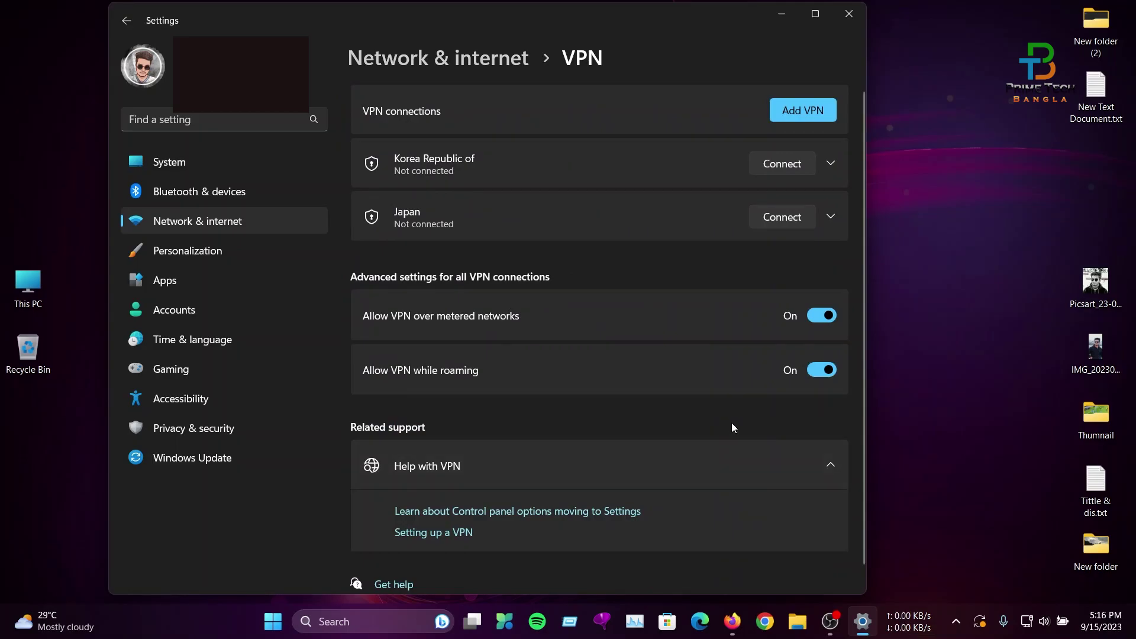
left_click(809, 114)
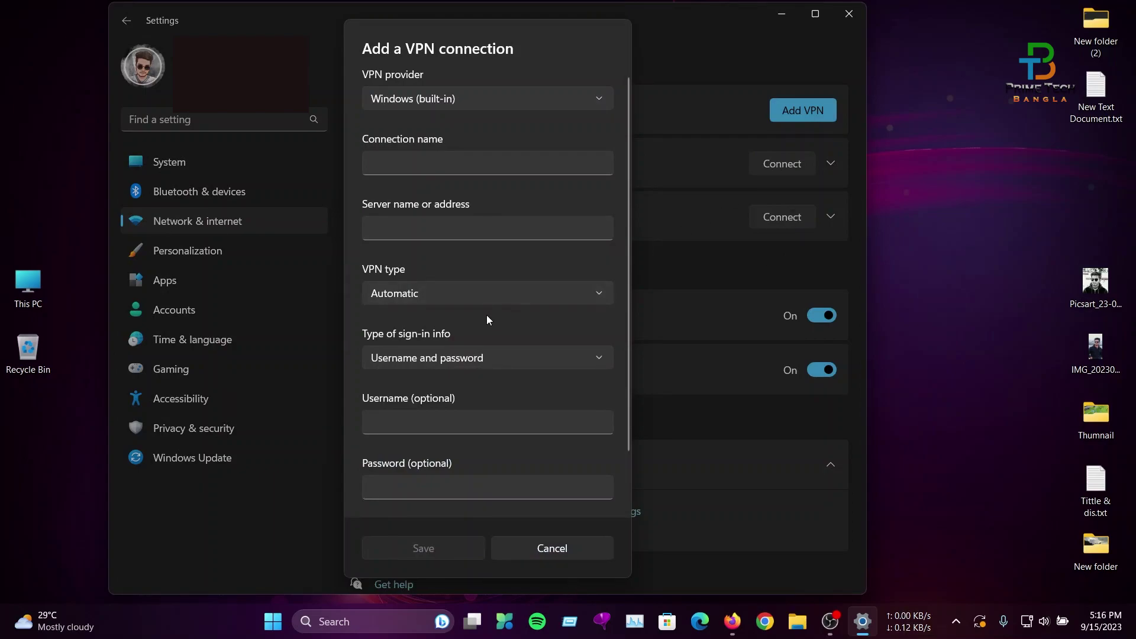
left_click(455, 98)
left_click(456, 104)
Review the available VPN types and the remaining fields of the new connection form without changing them.
left_click(477, 299)
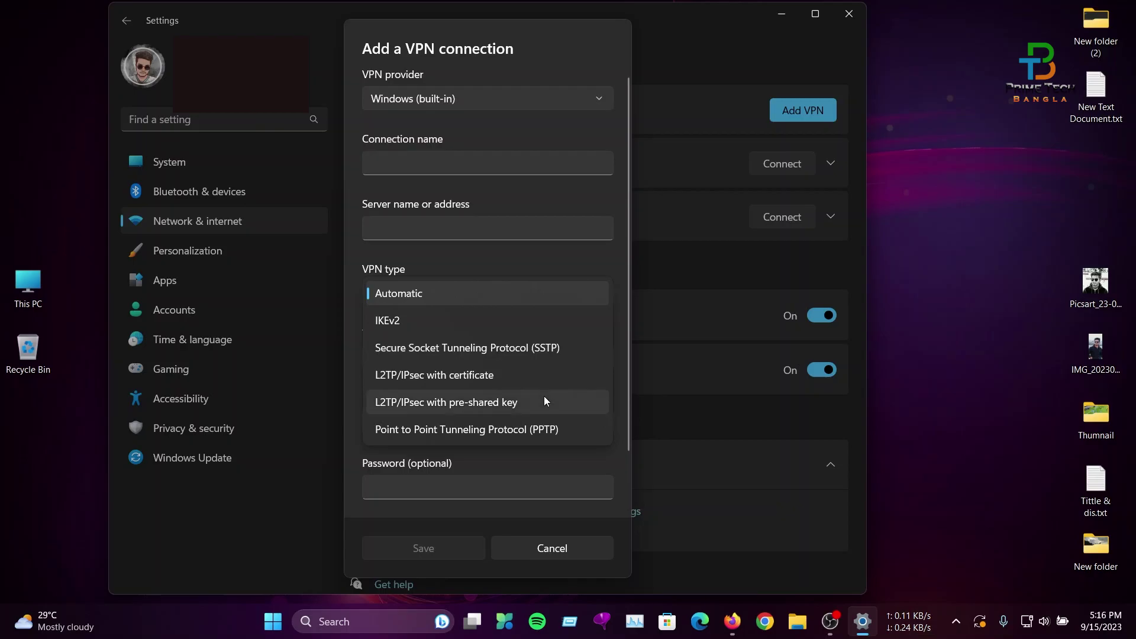
left_click(350, 367)
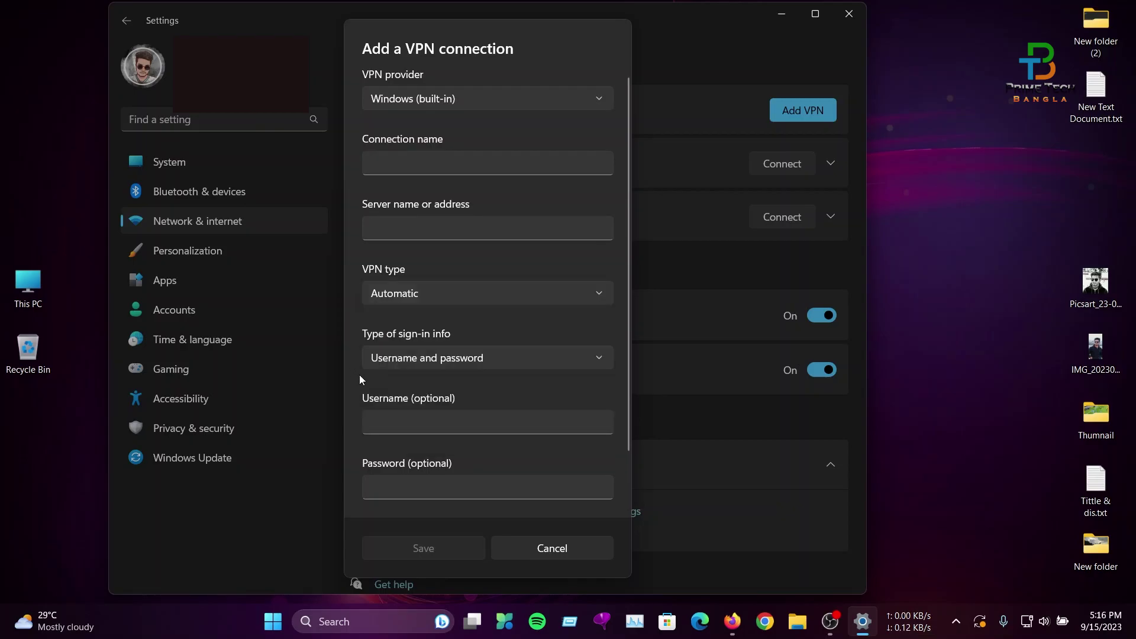
scroll(349, 370, "down", 1)
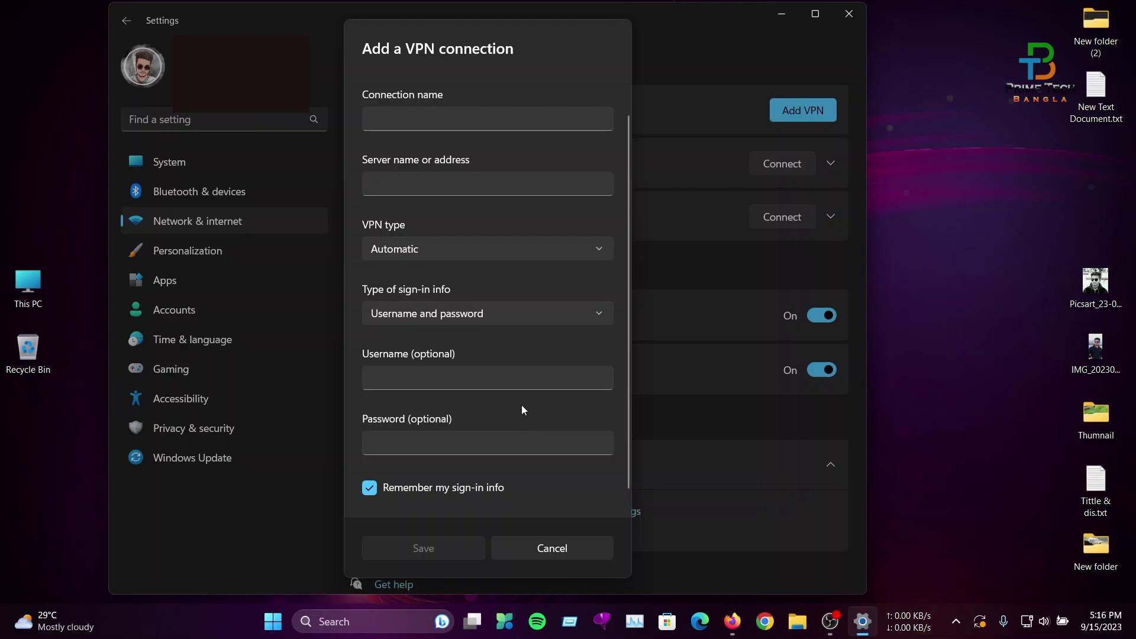
scroll(521, 405, "up", 1)
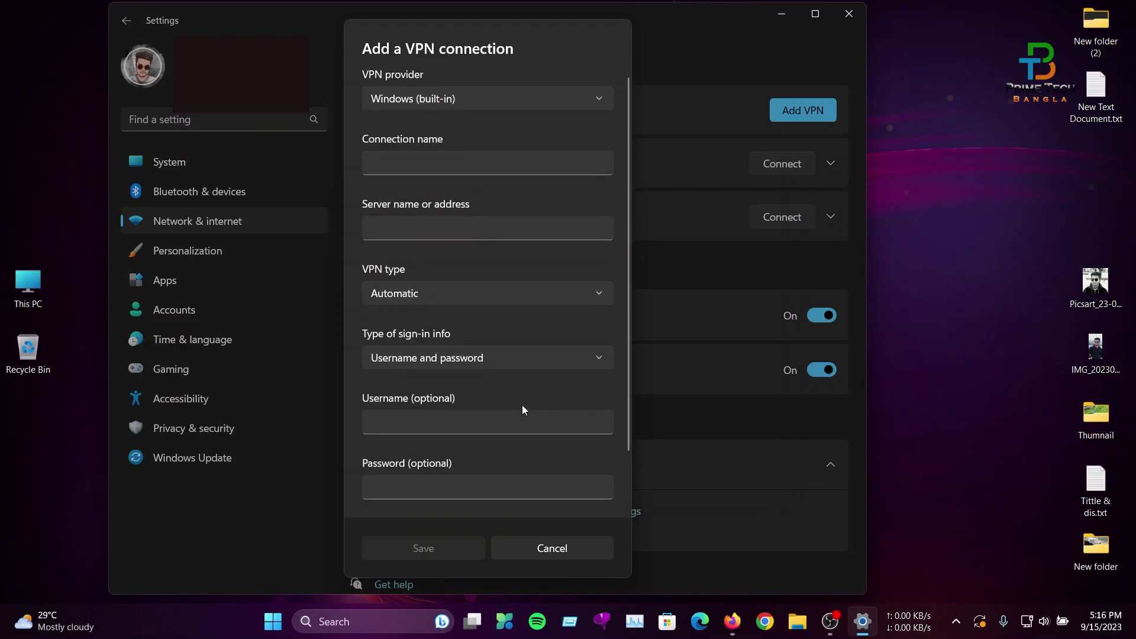
Switch to Firefox, search Google for "vpn profile" and open the VPN Gate website.
left_click(733, 622)
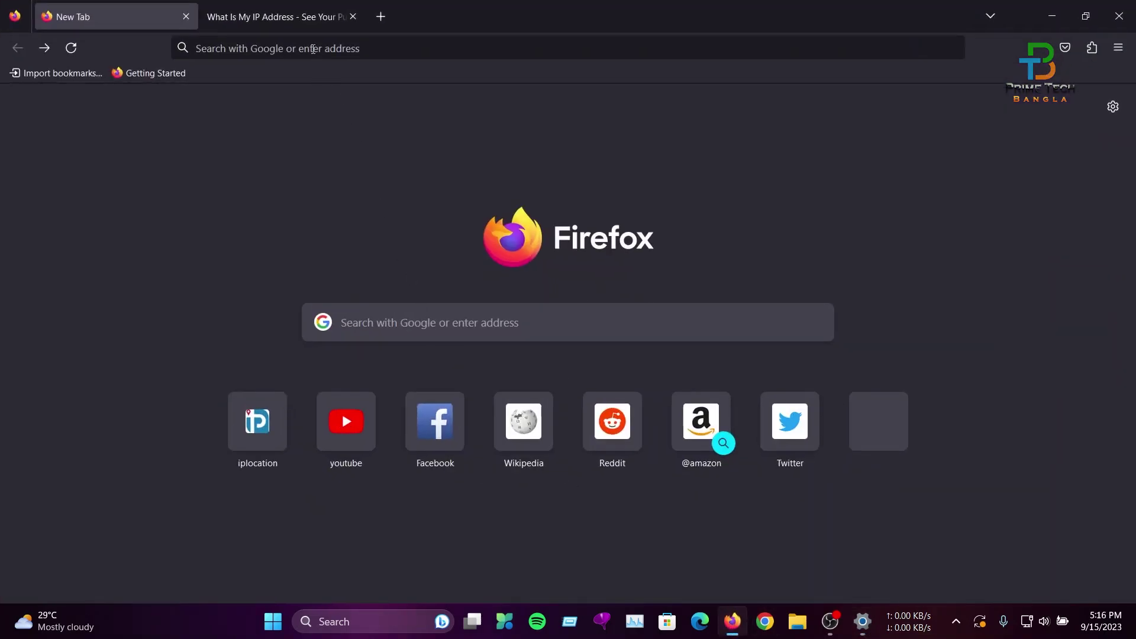
left_click(313, 50)
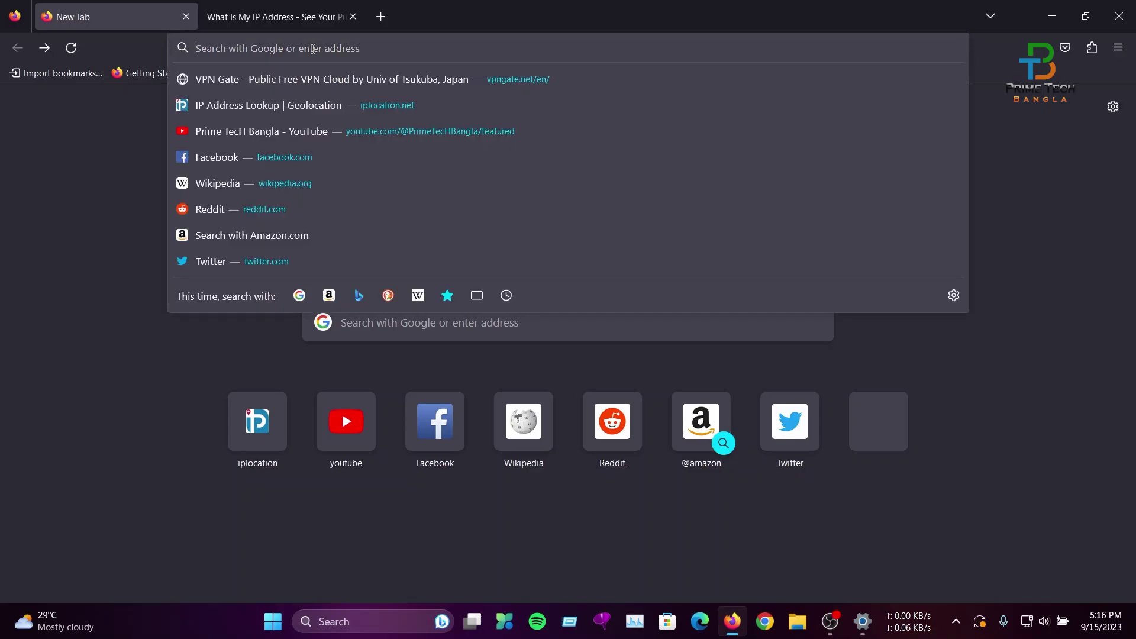
type("vpn")
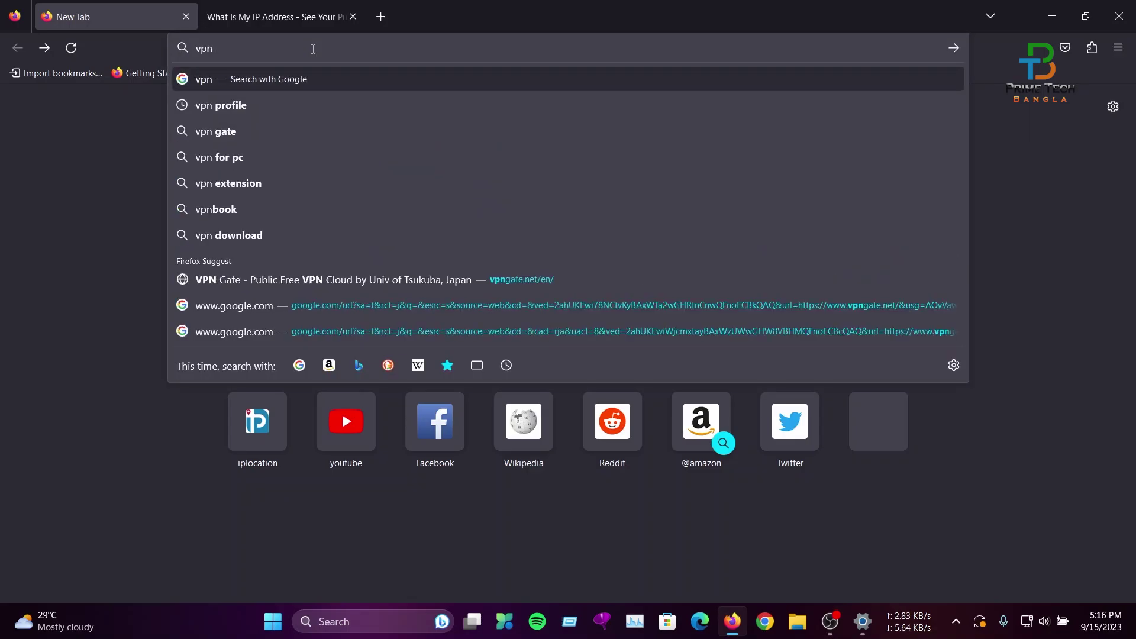
type(" profi")
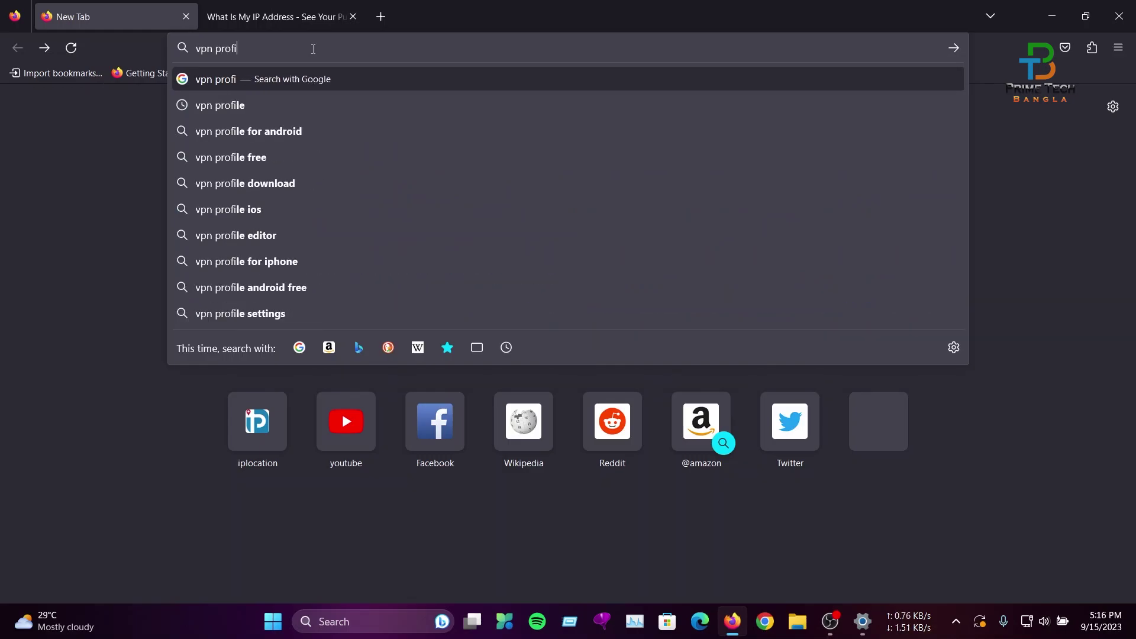
type("le")
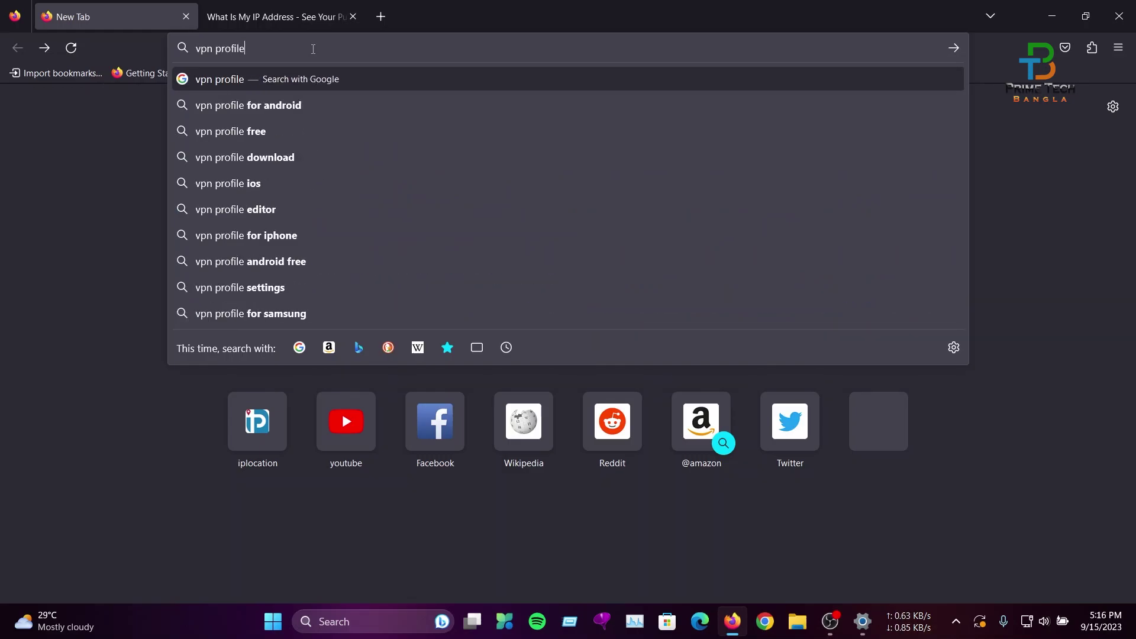
key("Return")
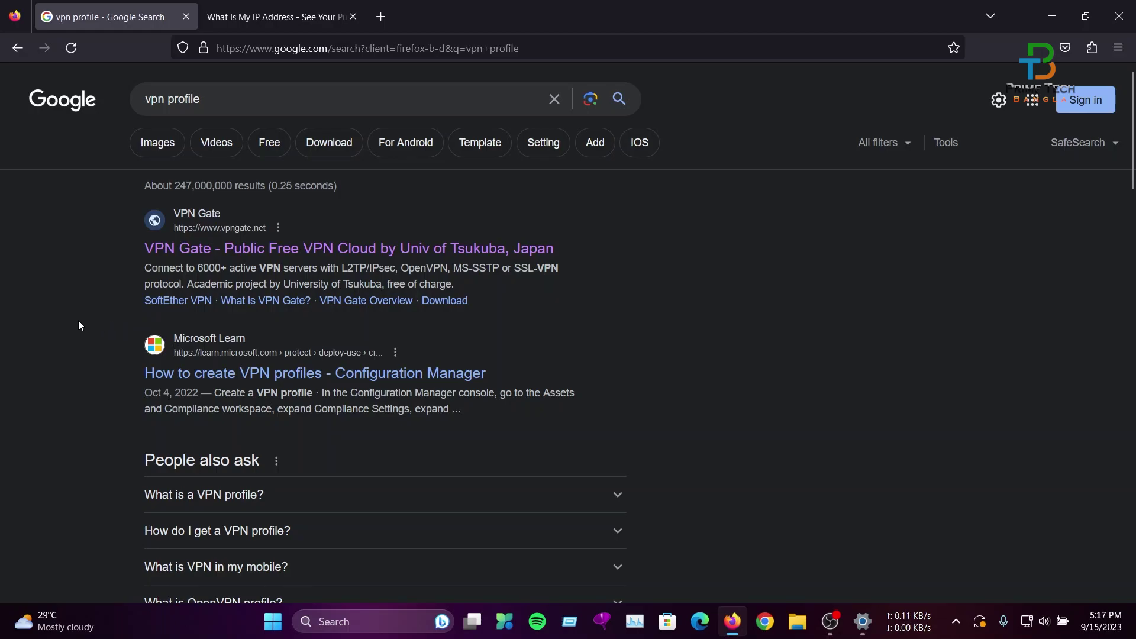
left_click(225, 252)
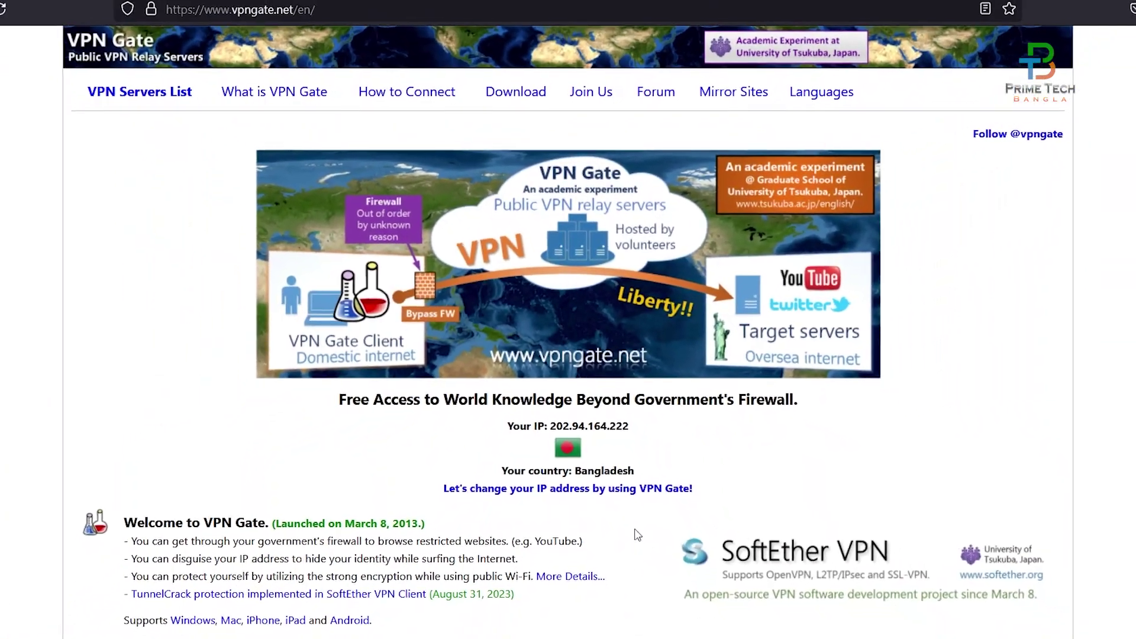
Look through VPN Gate's list of public VPN relay servers and return to the start of the list.
scroll(633, 533, "down", 7)
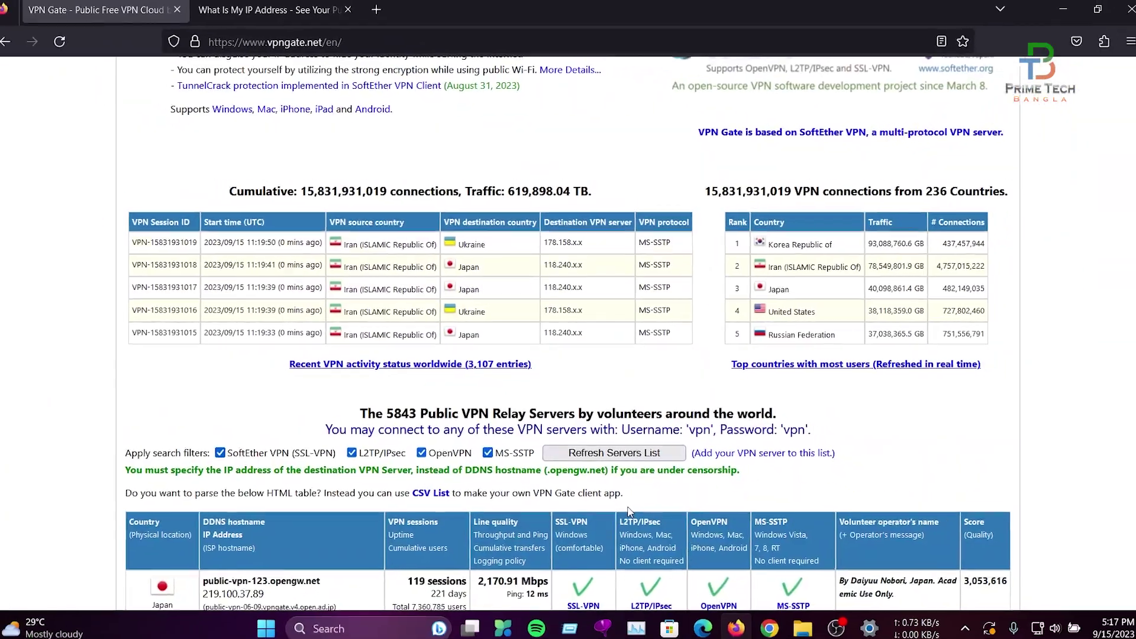
scroll(508, 492, "down", 15)
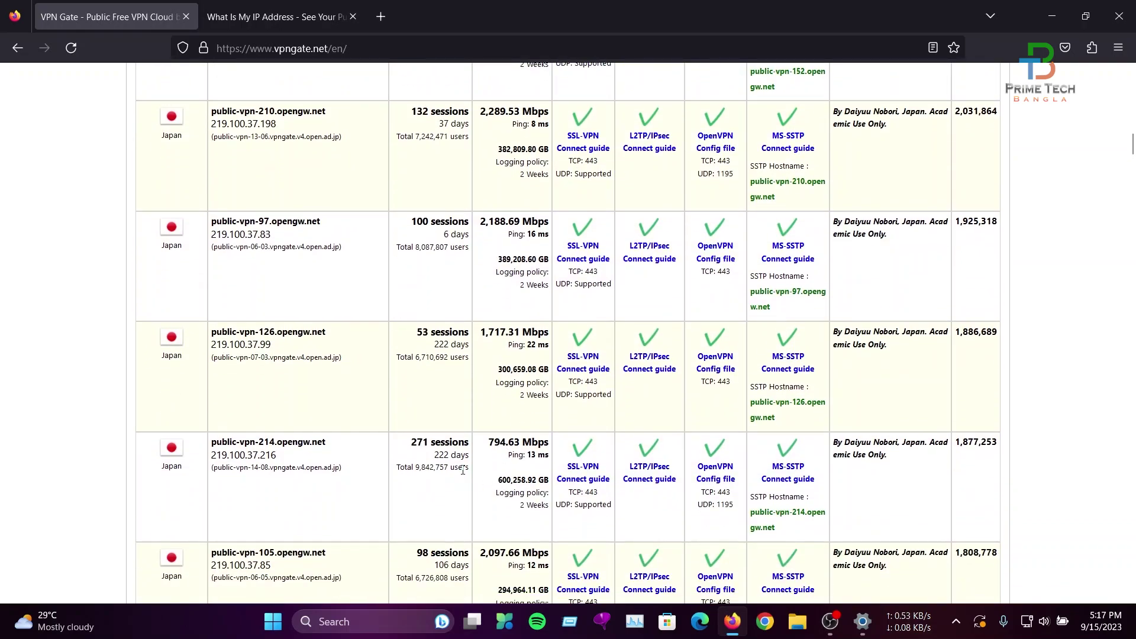
scroll(463, 471, "down", 3)
scroll(462, 471, "up", 15)
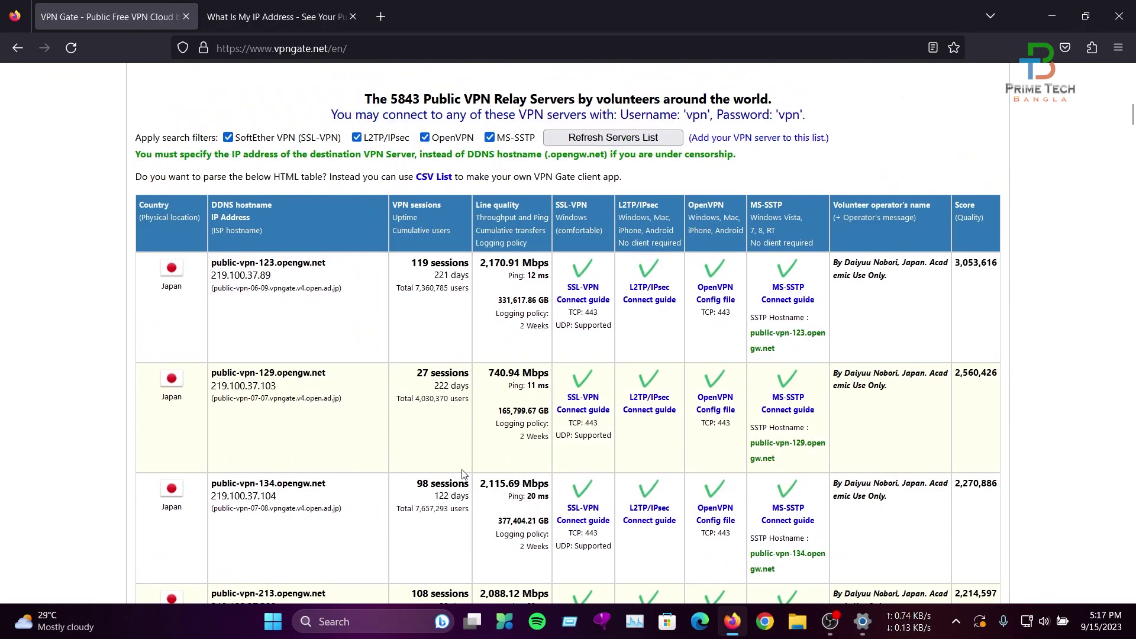
scroll(463, 474, "up", 4)
Check the sign-in fields of the VPN connection form in Settings, and find the matching public username and password on the VPN Gate page.
left_click(862, 625)
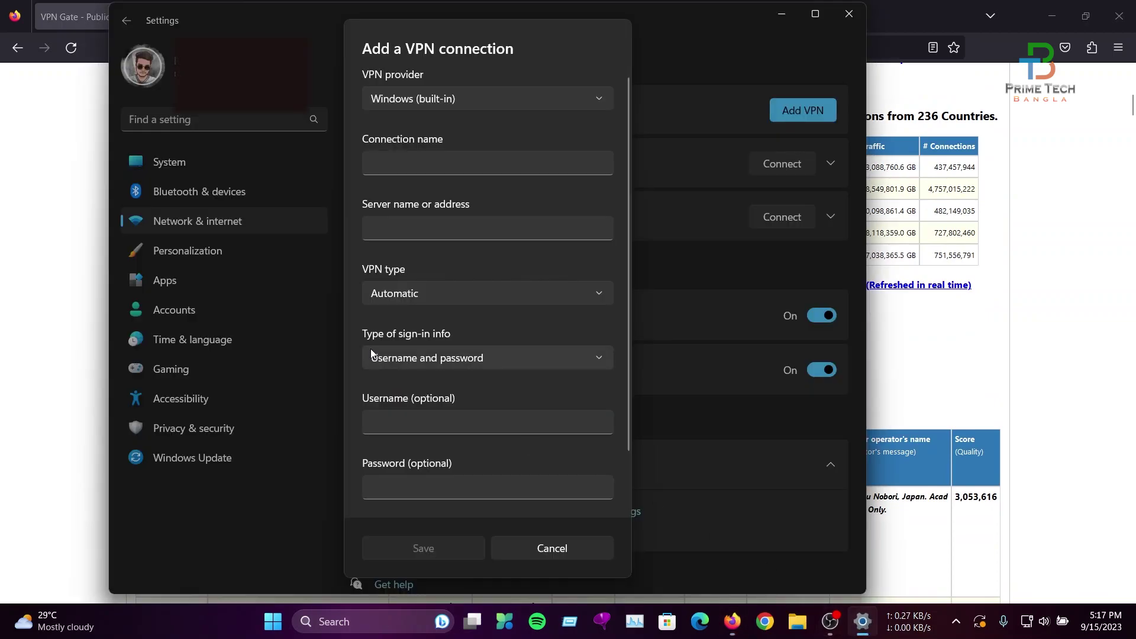
left_click(2, 335)
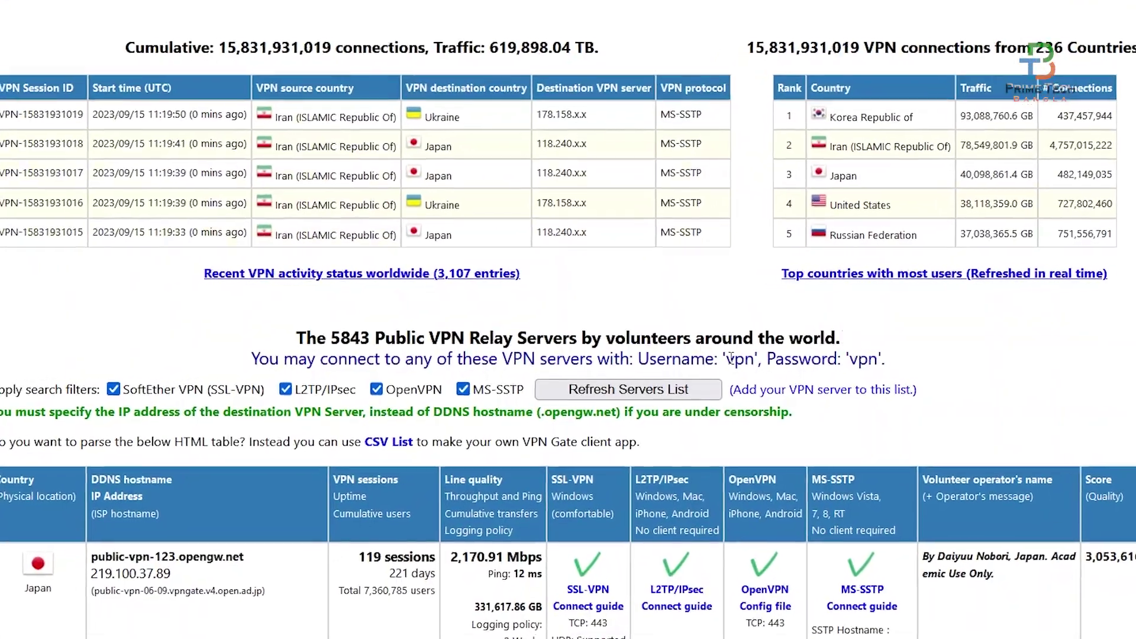
double_click(706, 348)
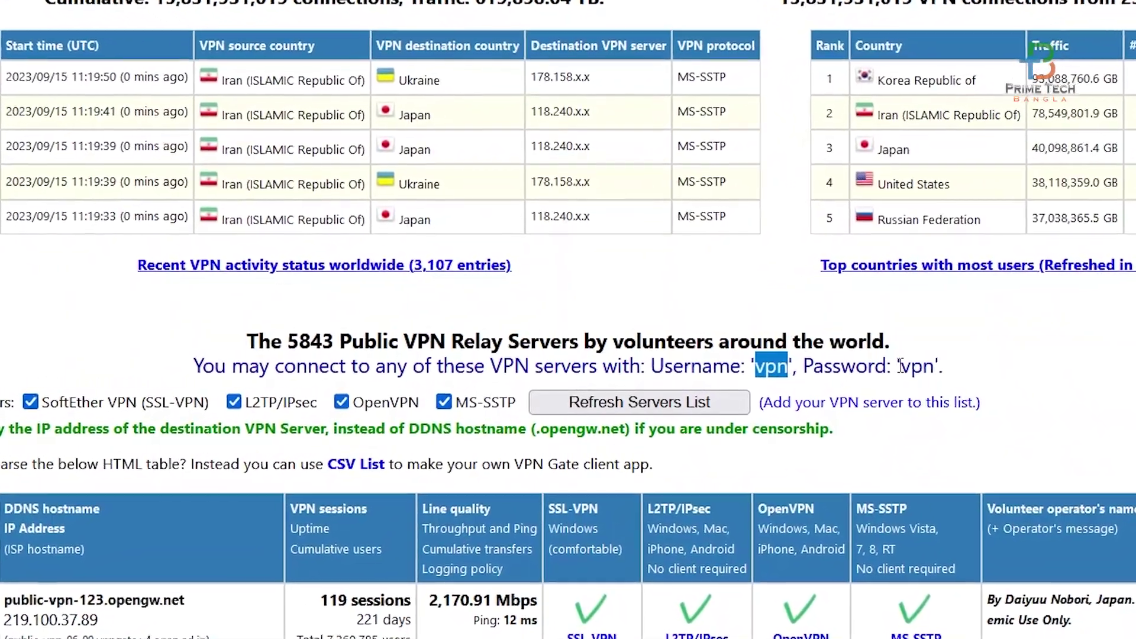
double_click(914, 363)
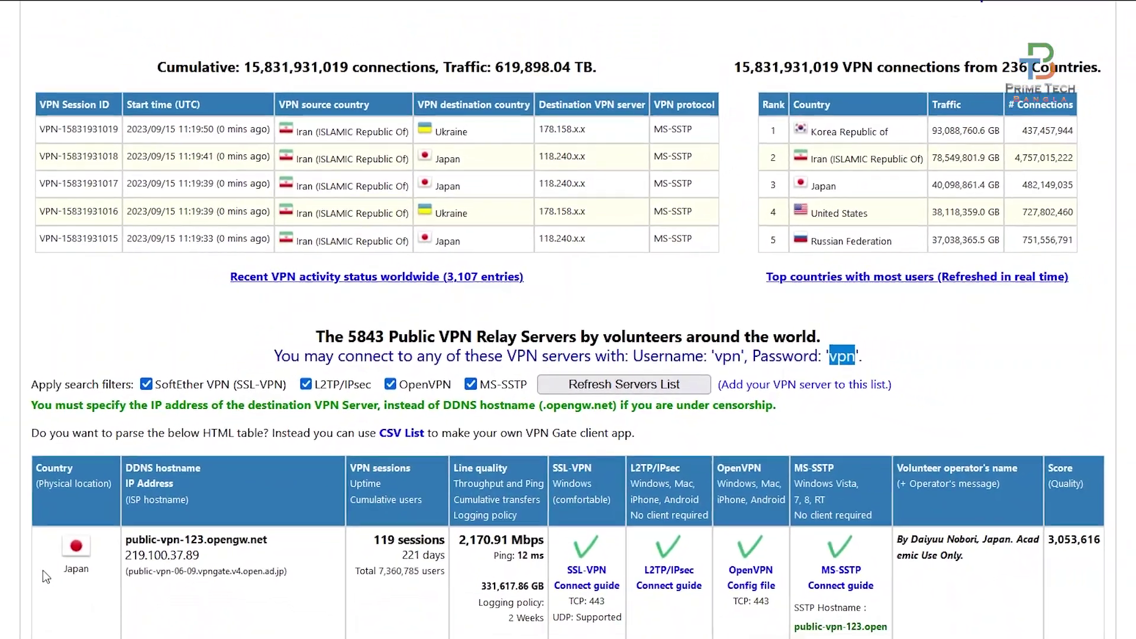
Browse the VPN Gate server list by country for a server outside Japan that offers MS-SSTP.
scroll(154, 520, "down", 1)
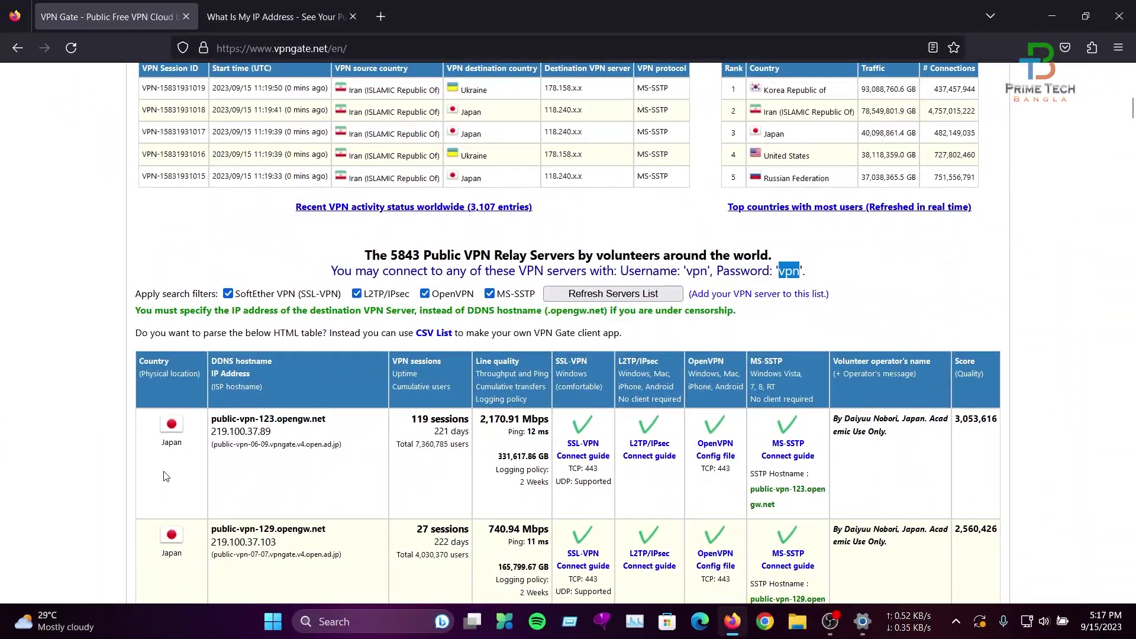
scroll(166, 477, "down", 3)
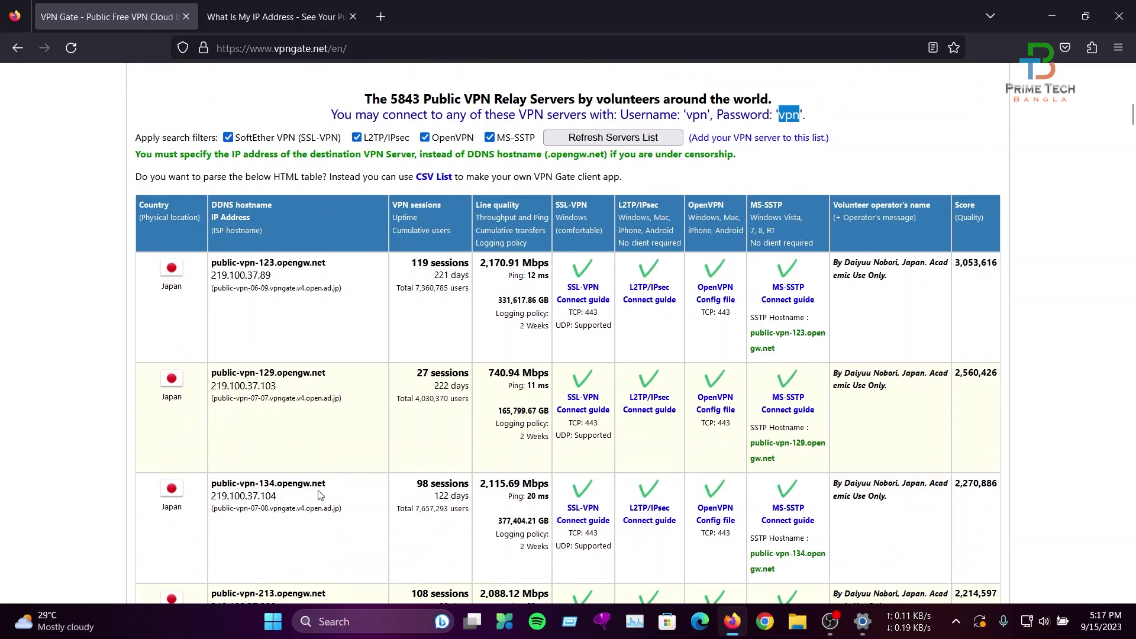
scroll(320, 494, "down", 4)
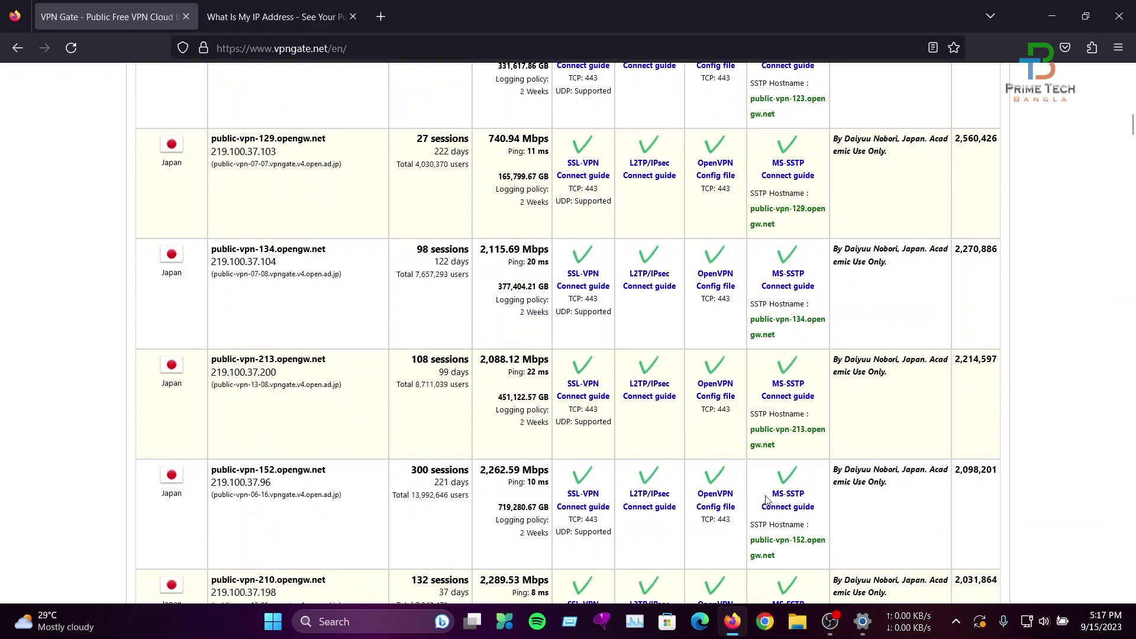
scroll(283, 496, "down", 4)
scroll(283, 496, "down", 20)
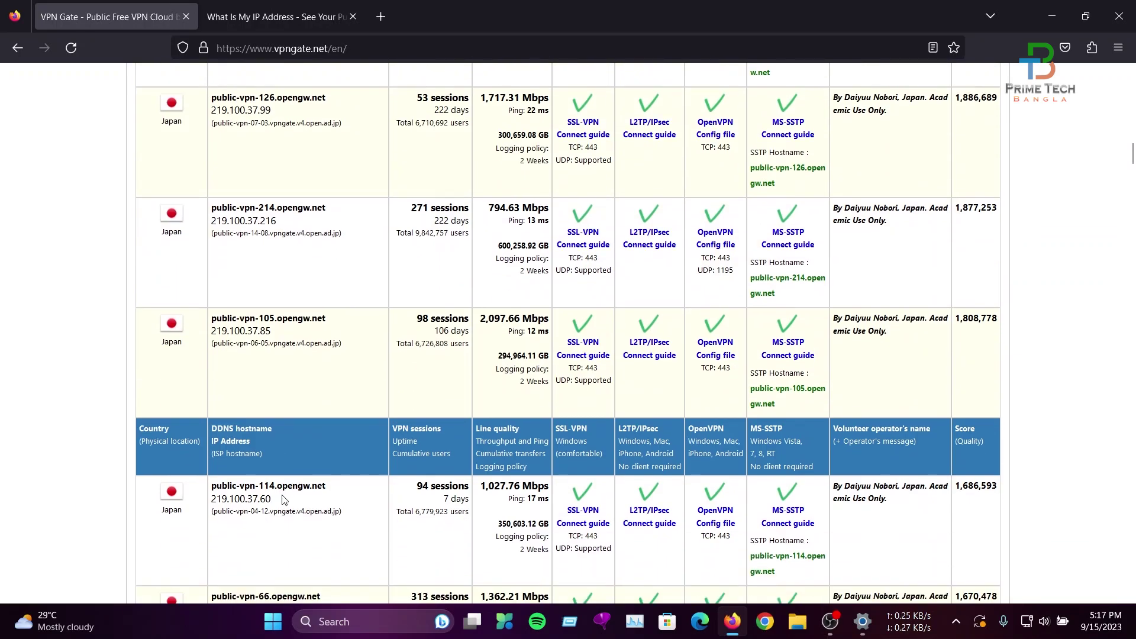
scroll(280, 502, "down", 5)
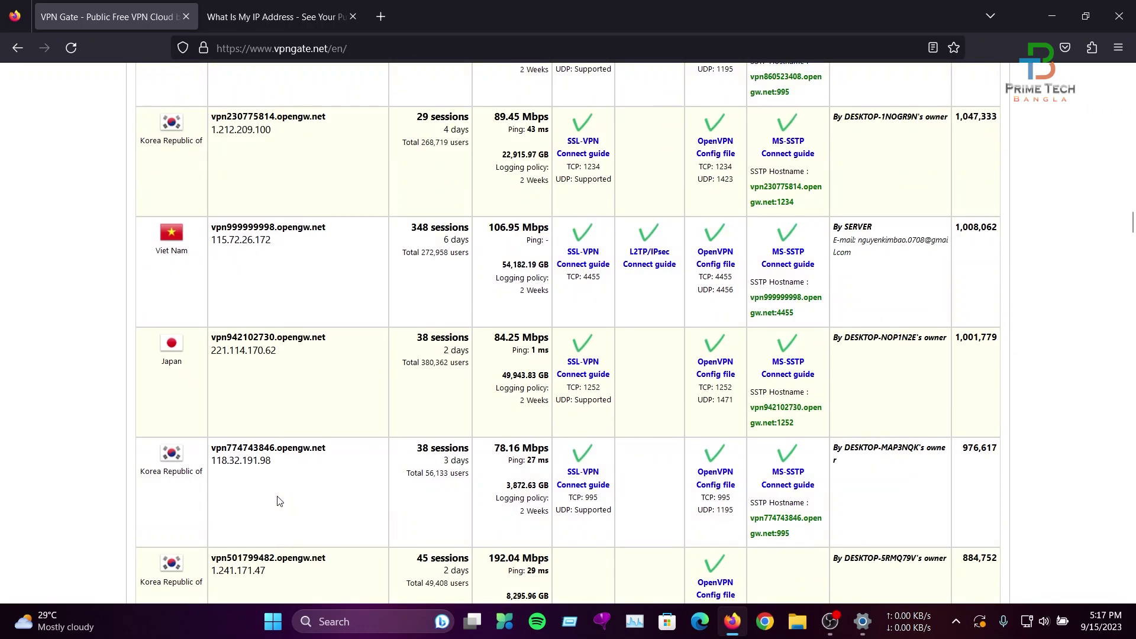
scroll(177, 432, "up", 3)
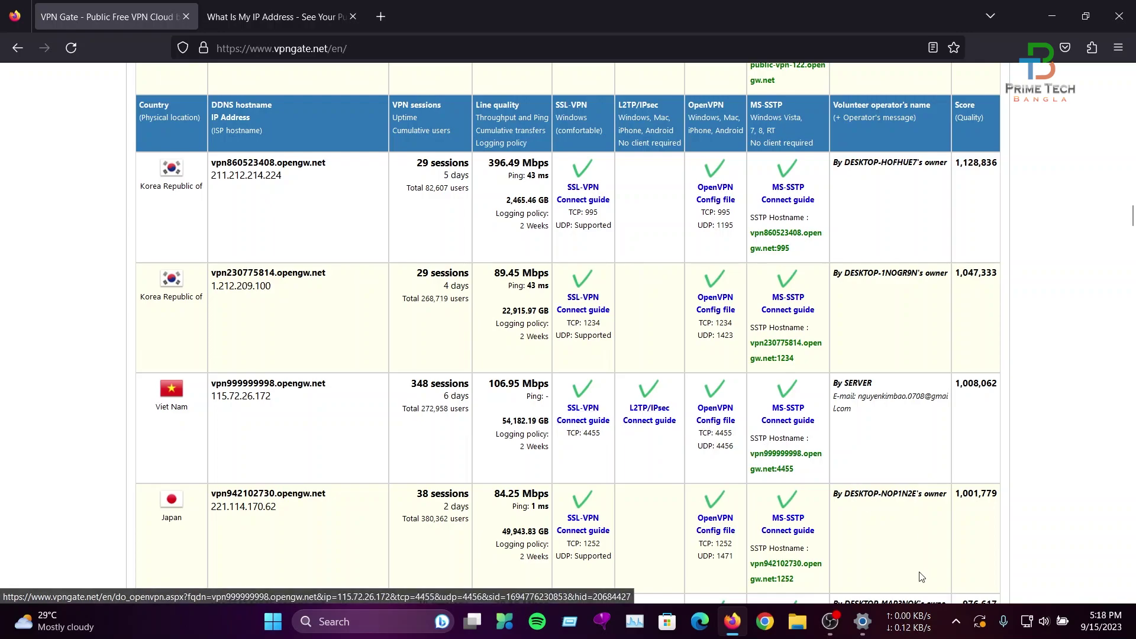
Switch to Settings and examine which VPN types the new connection supports, leaving the choice unchanged.
left_click(862, 622)
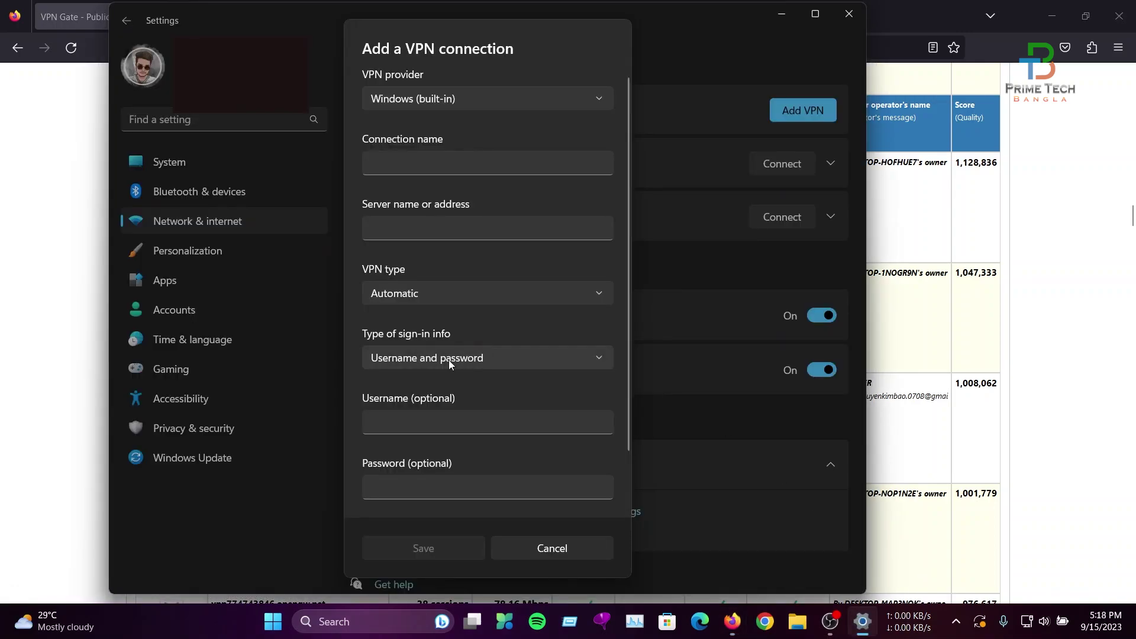
left_click(406, 301)
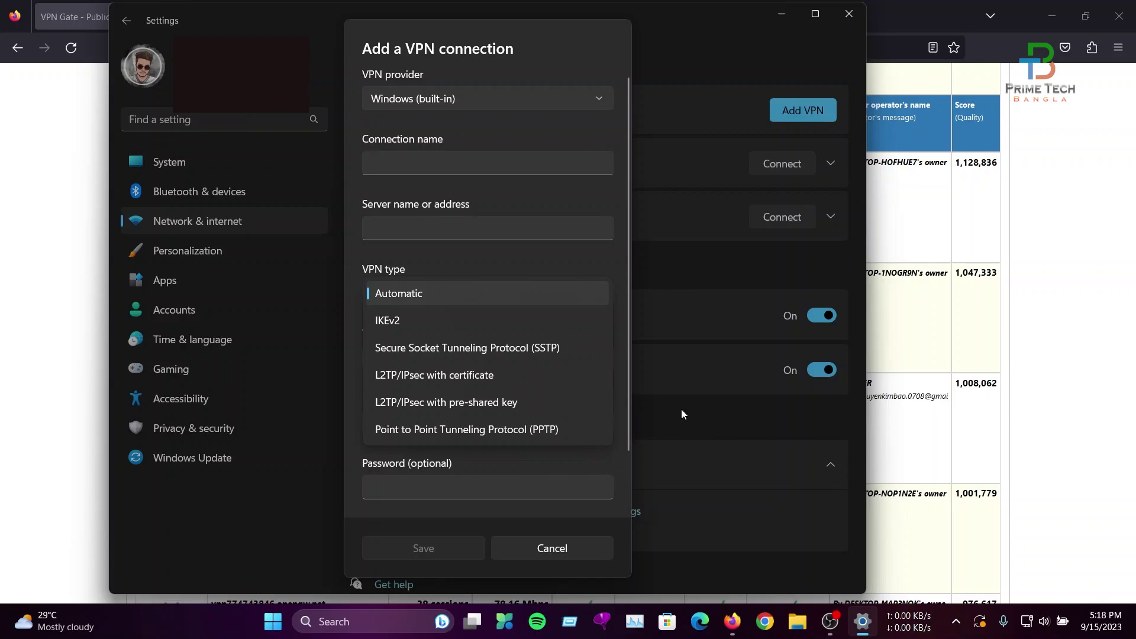
left_click(567, 463)
Copy the Viet Nam server's SSTP hostname from VPN Gate and enter vpn999999998.opengw.net:4455 as the new connection's server address in Settings.
left_click(1107, 395)
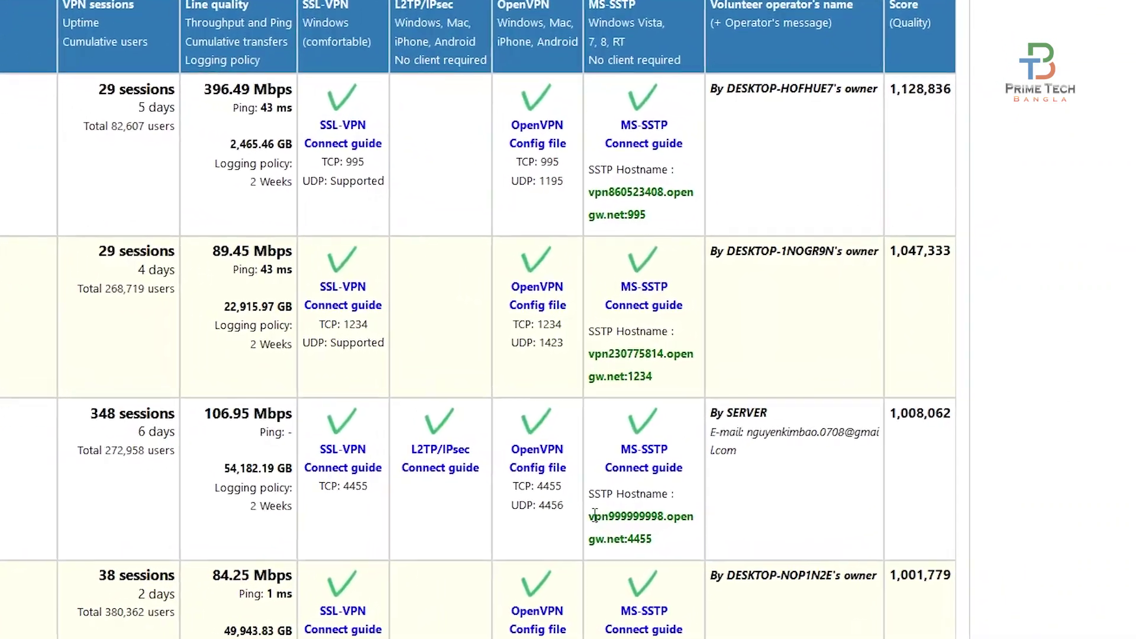
left_click_drag(488, 531, 523, 532)
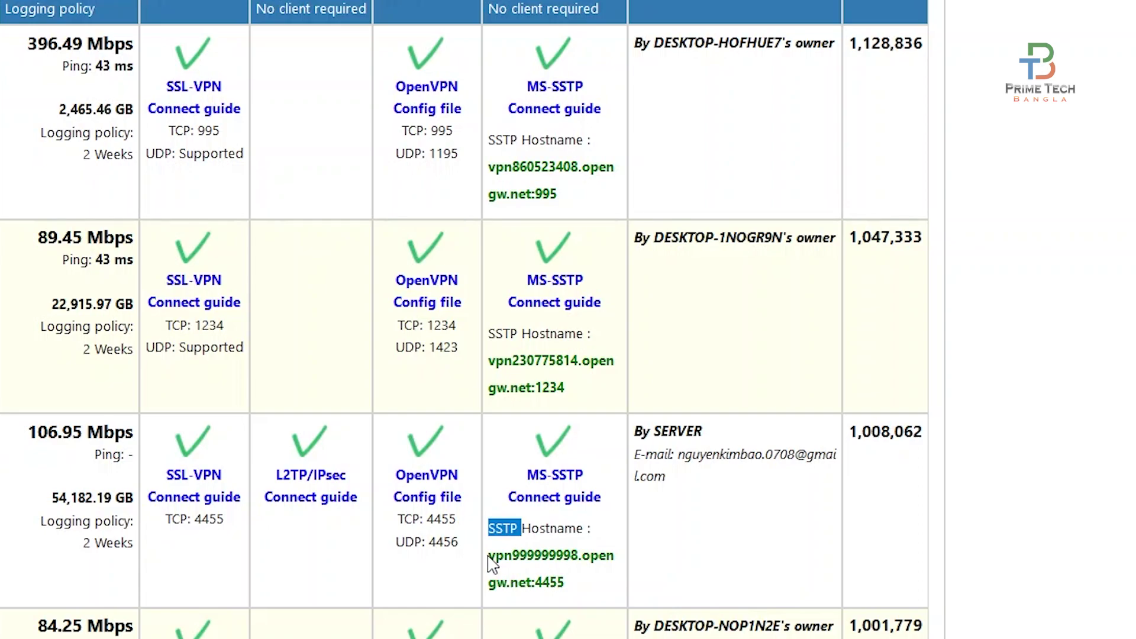
left_click_drag(493, 556, 578, 590)
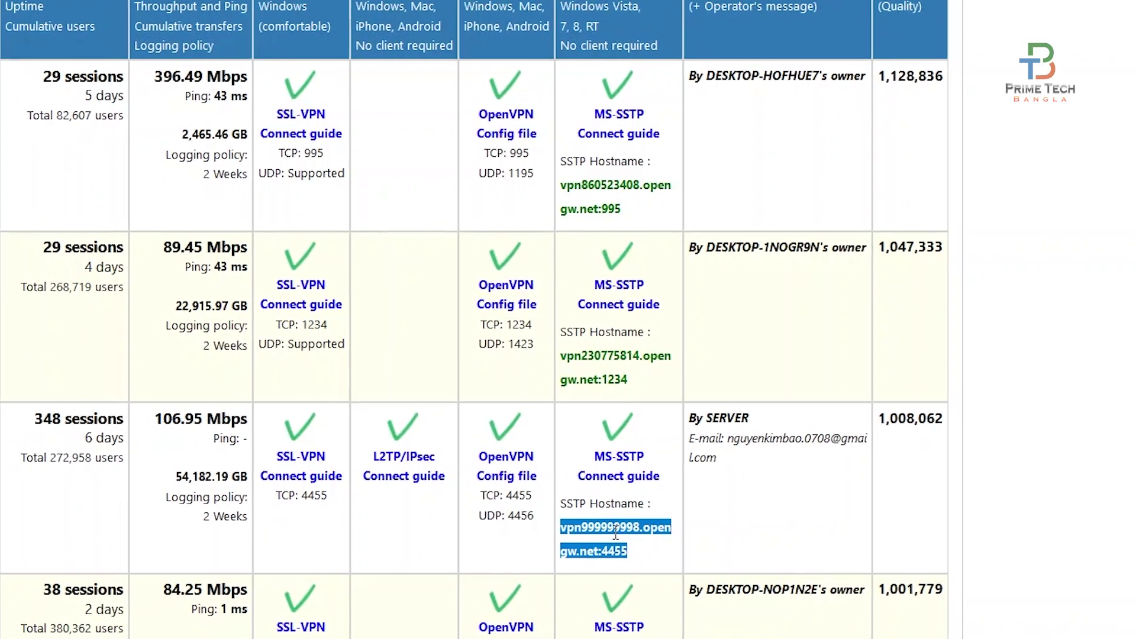
right_click(552, 557)
left_click(758, 277)
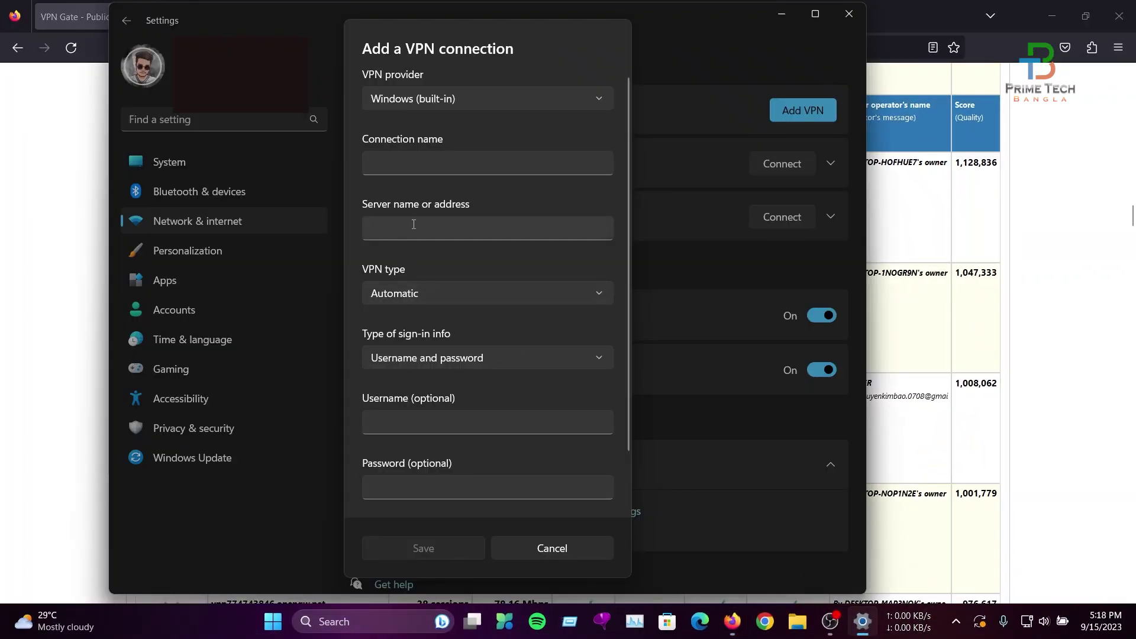
left_click(414, 225)
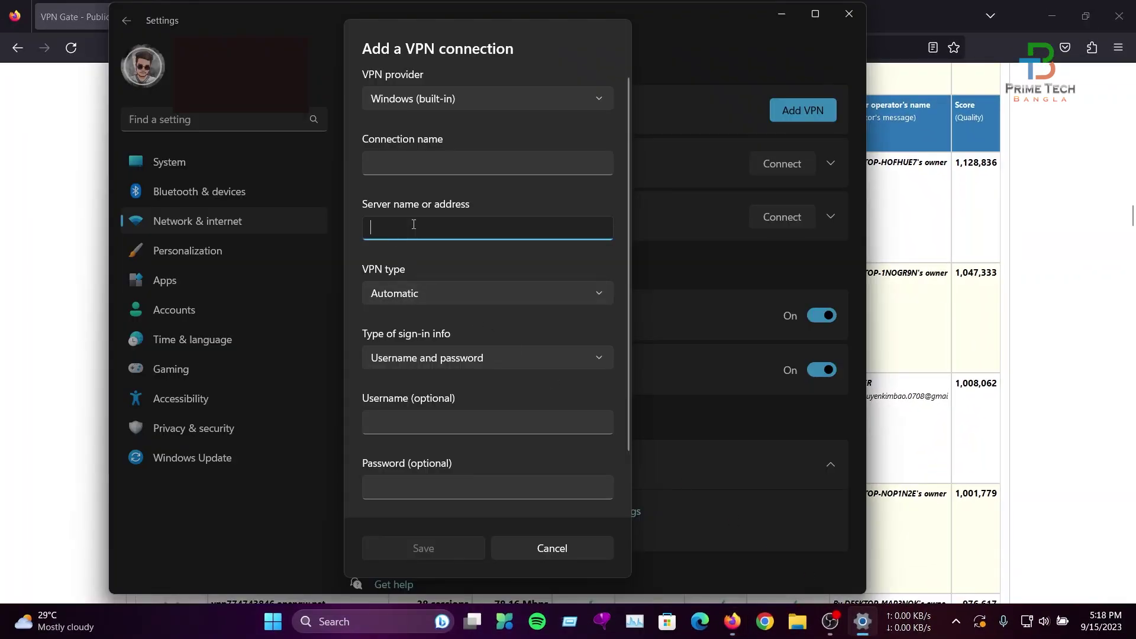
key("ctrl+v")
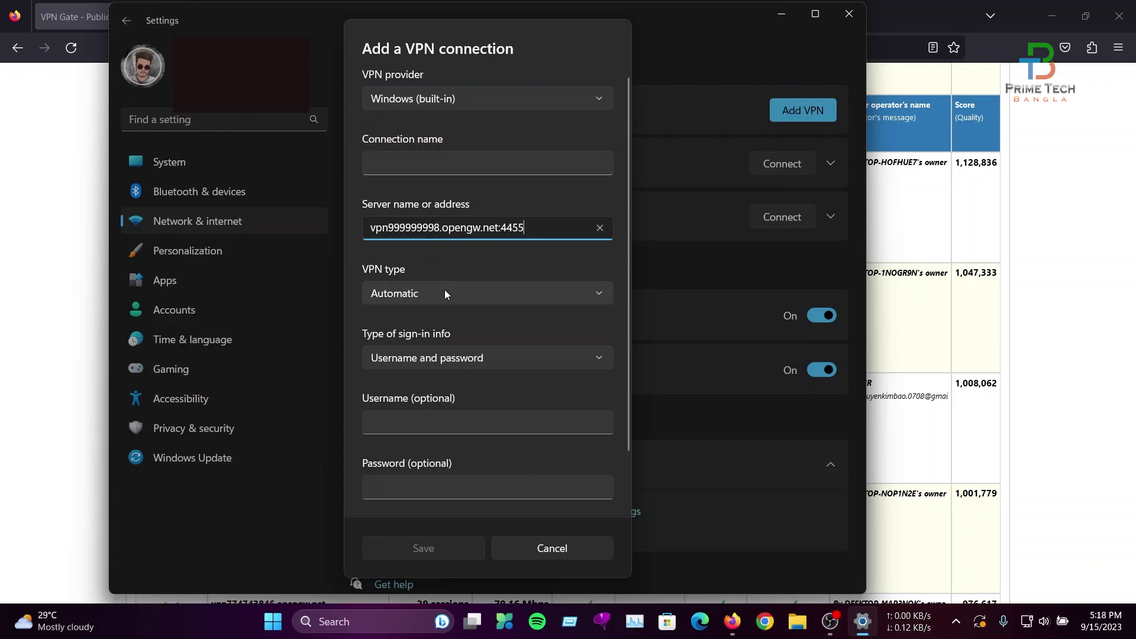
Set the VPN type to Secure Socket Tunneling Protocol (SSTP) and fill in the public VPN Gate username and password.
left_click(427, 293)
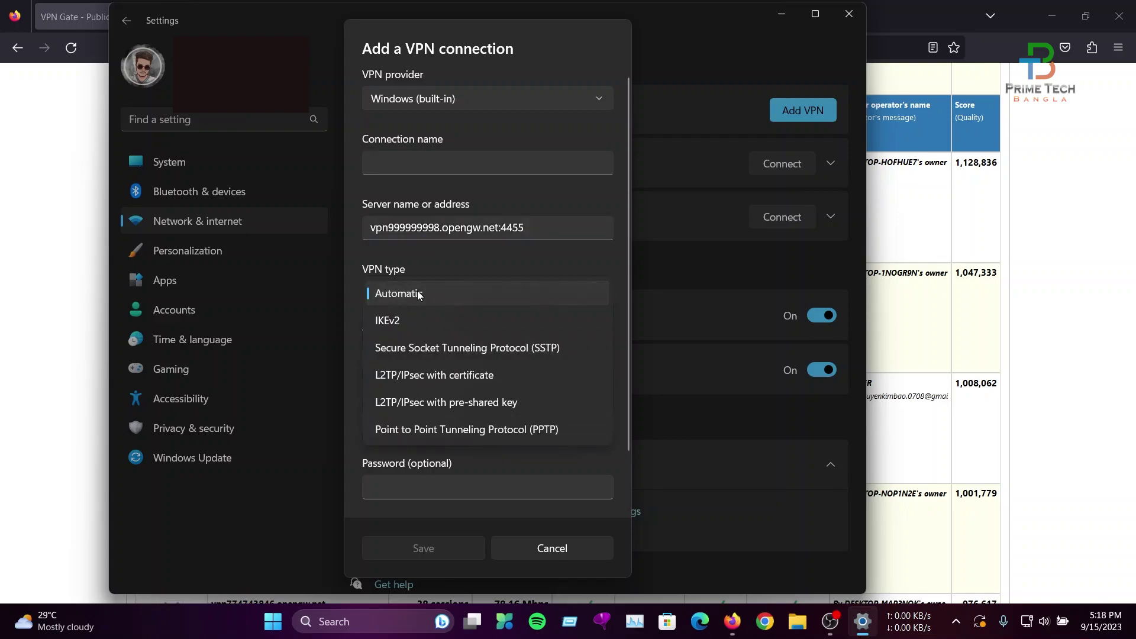
left_click(556, 350)
left_click(401, 426)
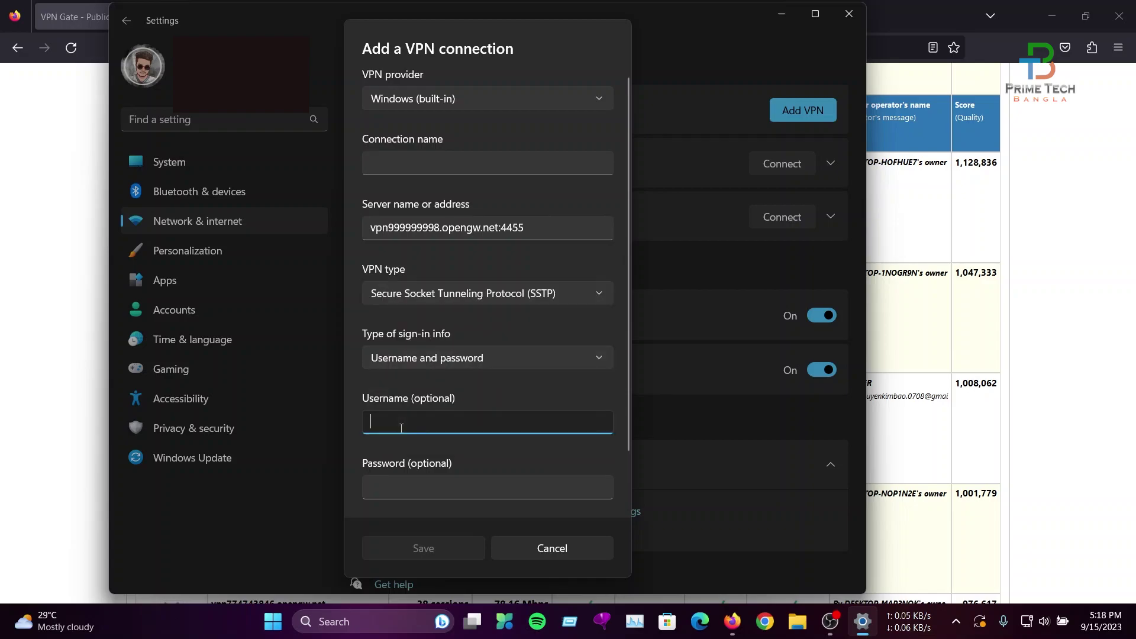
type("vpn")
left_click(442, 487)
type("v")
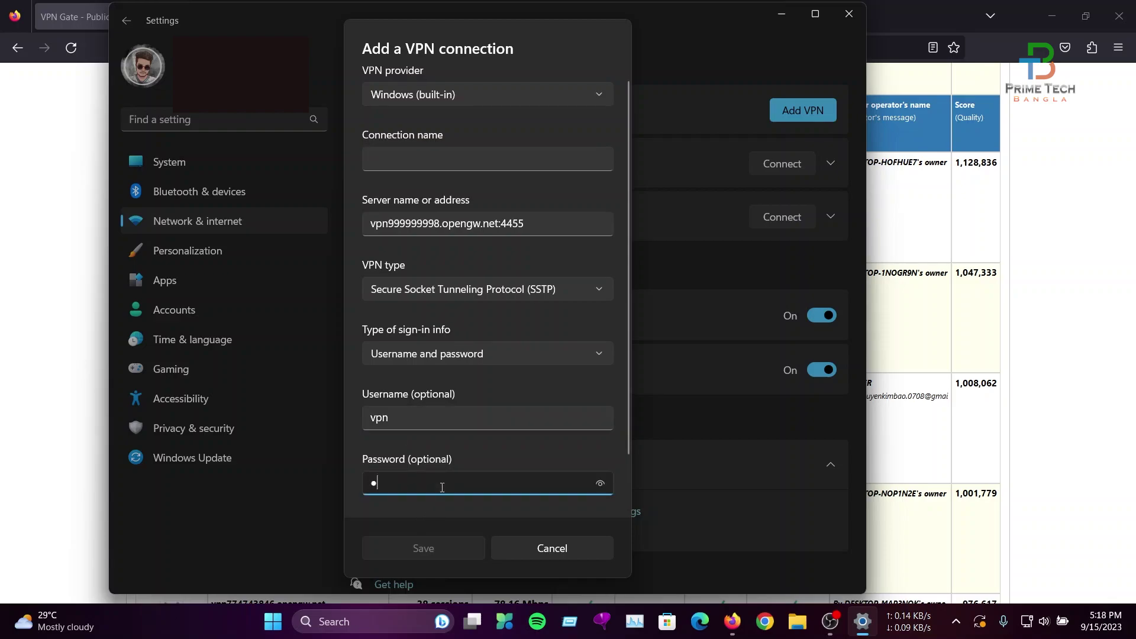
type("pn")
Copy the country name Viet Nam from the VPN Gate server list, use it as the connection name in Settings, and save the connection.
left_click(420, 161)
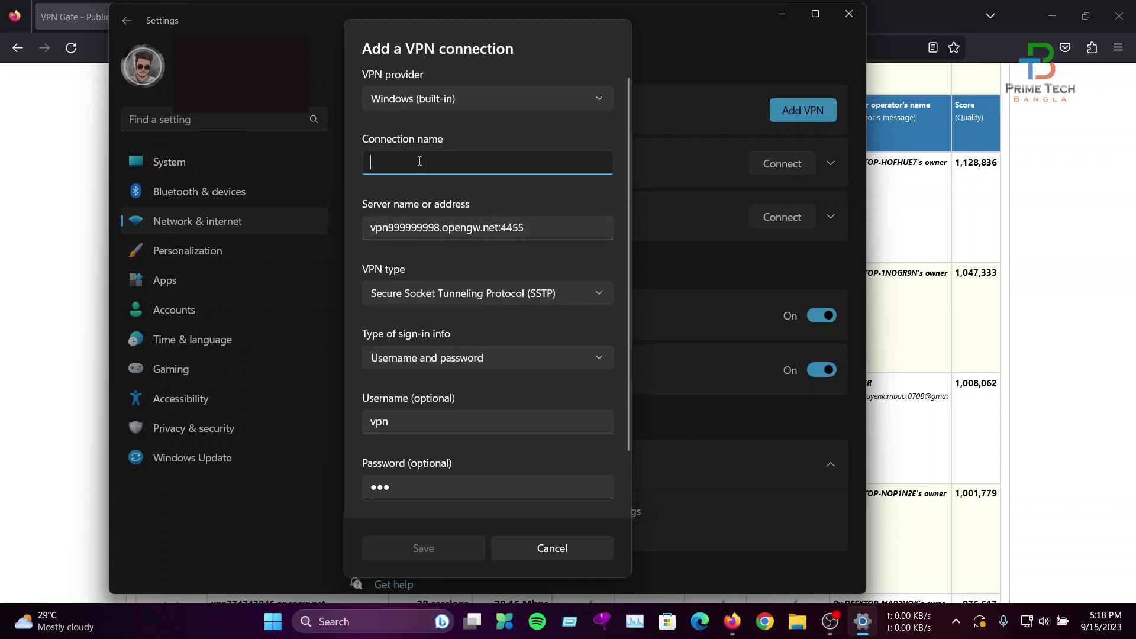
left_click(42, 337)
left_click_drag(155, 407, 202, 426)
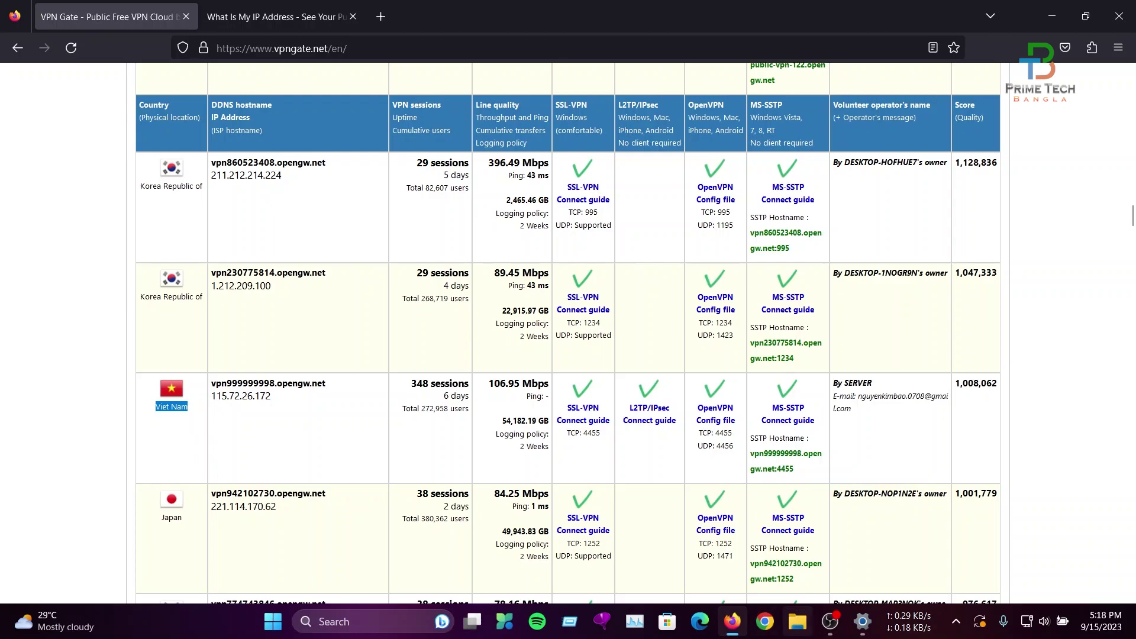
left_click(863, 622)
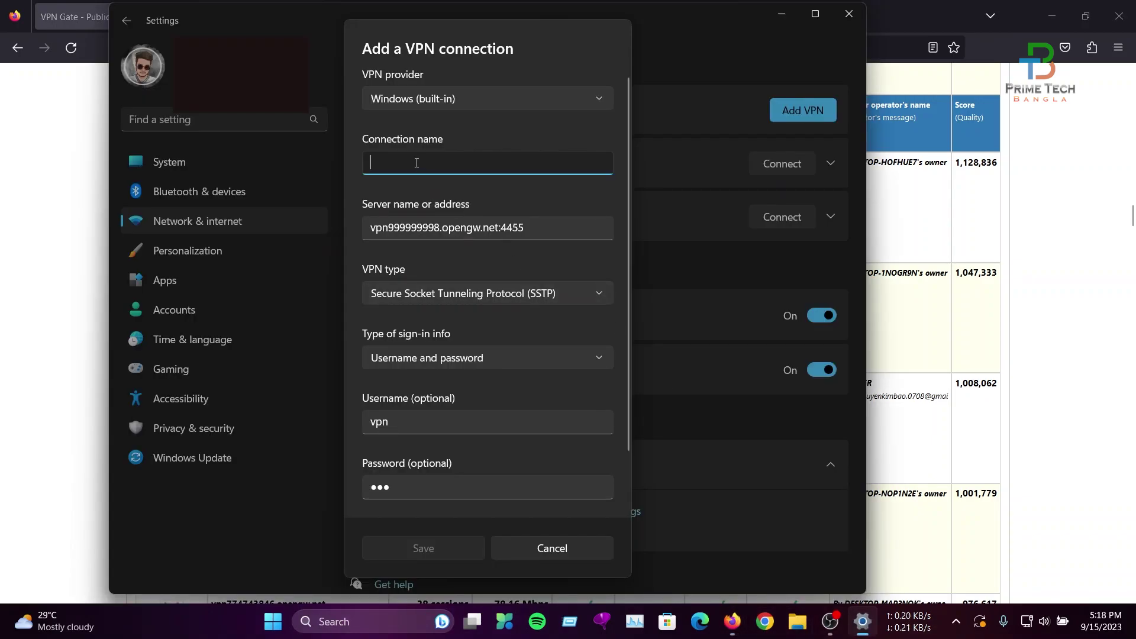
key("ctrl+v")
left_click(425, 547)
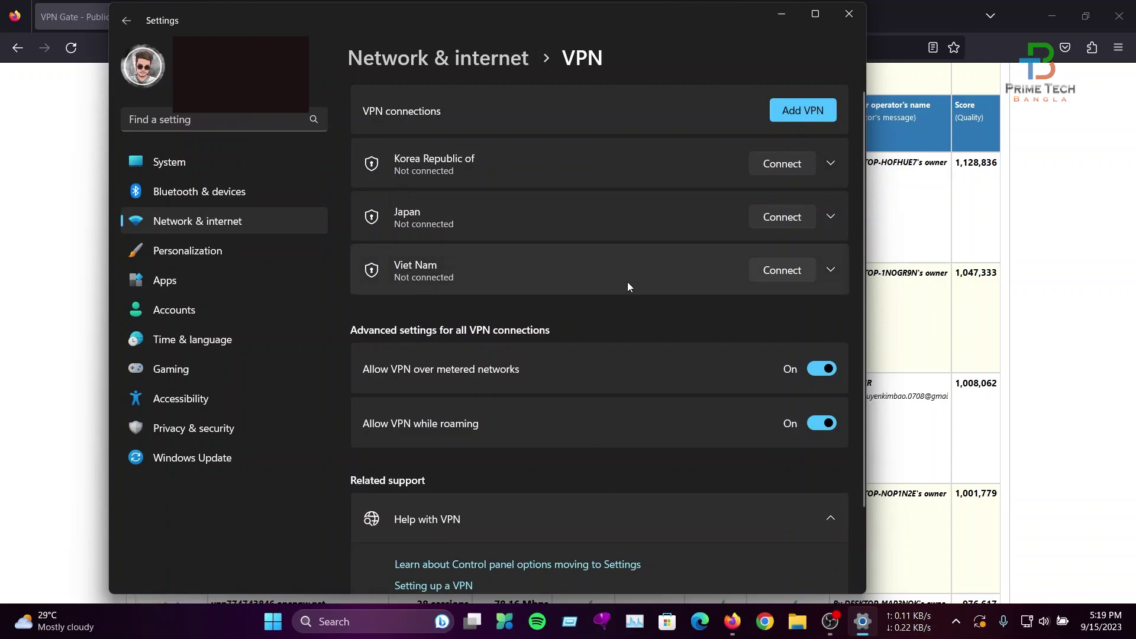
Connect to the Viet Nam VPN, and reload the VPN Gate page in Firefox to check the reported IP address and country.
left_click(784, 272)
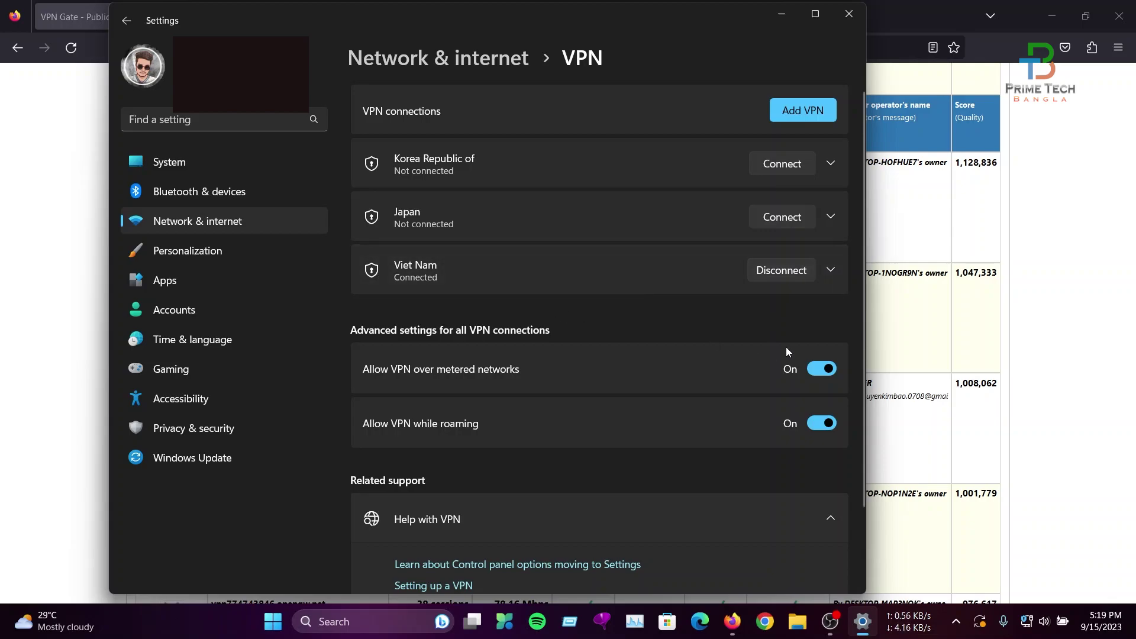
left_click(888, 349)
scroll(497, 365, "up", 15)
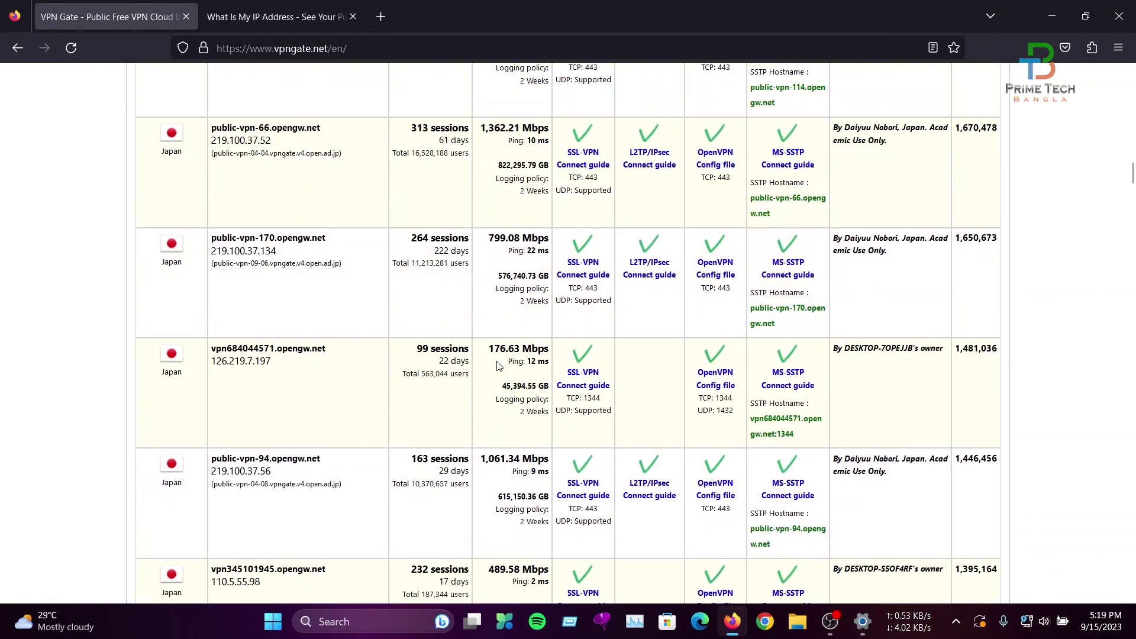
scroll(497, 365, "up", 15)
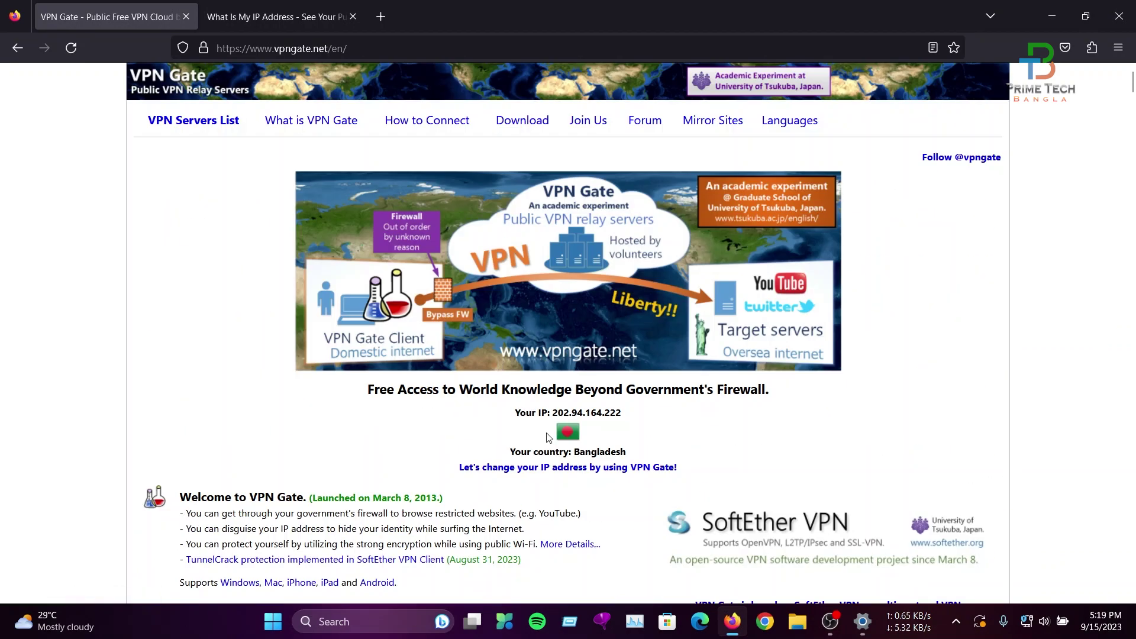
left_click(71, 48)
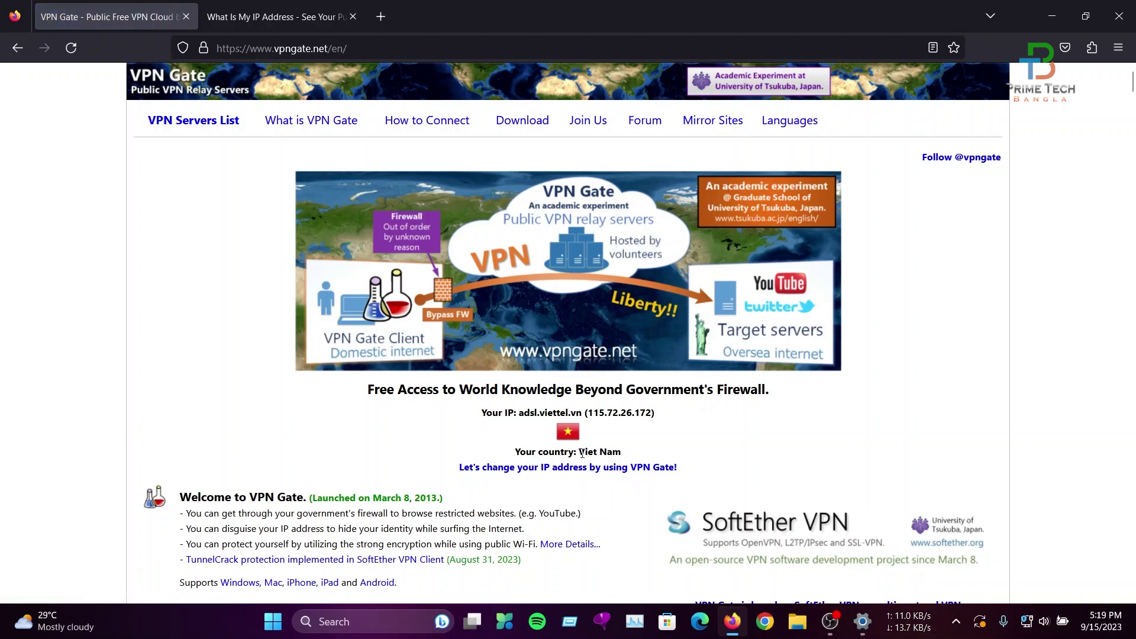
left_click_drag(579, 452, 622, 452)
left_click_drag(595, 413, 691, 420)
left_click(691, 421)
Reload the What Is My IP Address page to check the current IP address and location.
left_click(249, 6)
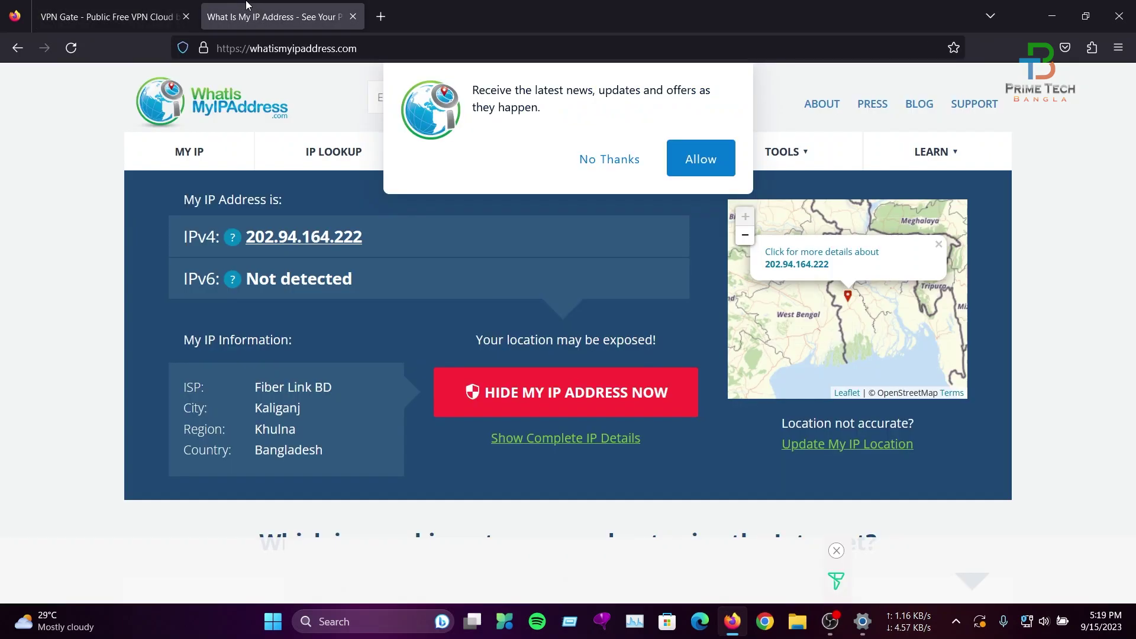
scroll(105, 304, "down", 2)
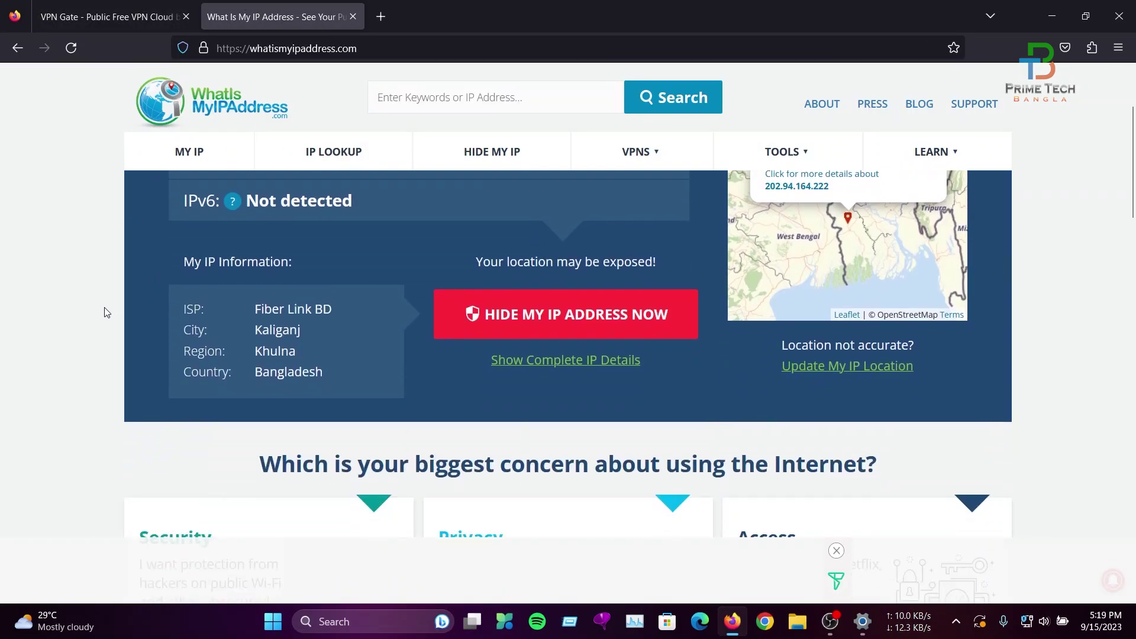
scroll(102, 315, "up", 2)
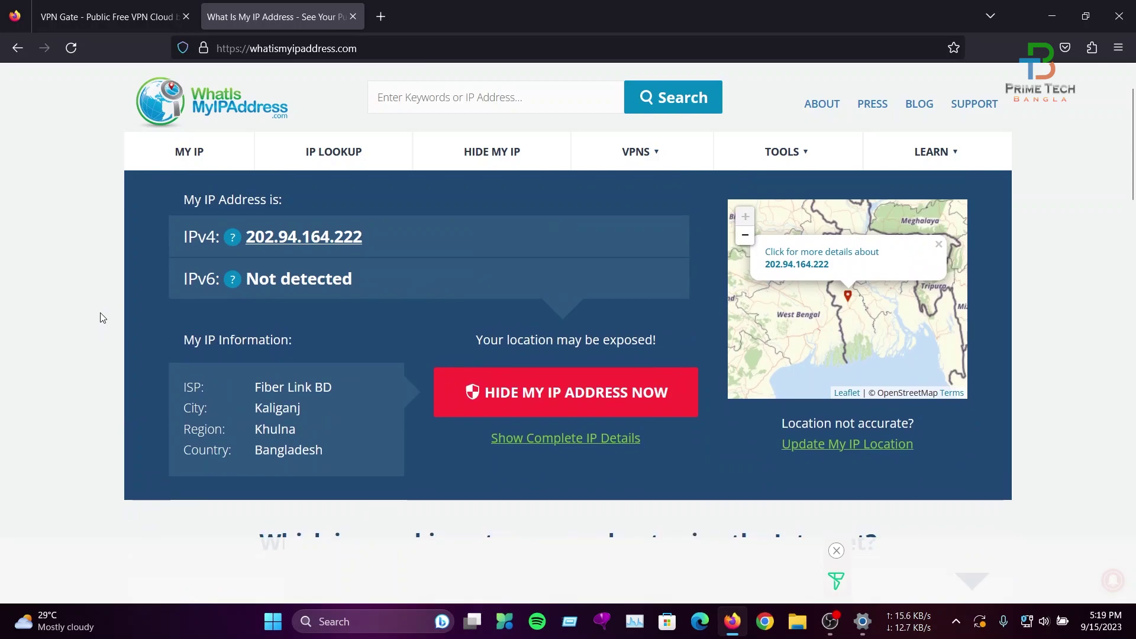
left_click(71, 48)
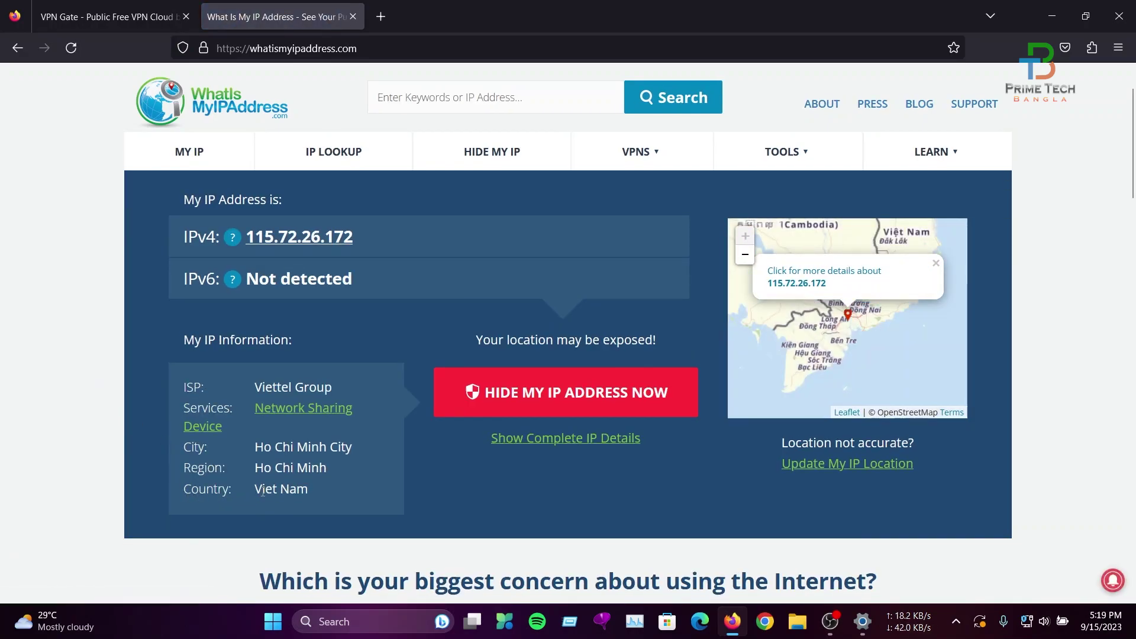
Return to the VPN Gate page and disconnect the Viet Nam VPN through the Windows quick settings.
left_click(107, 16)
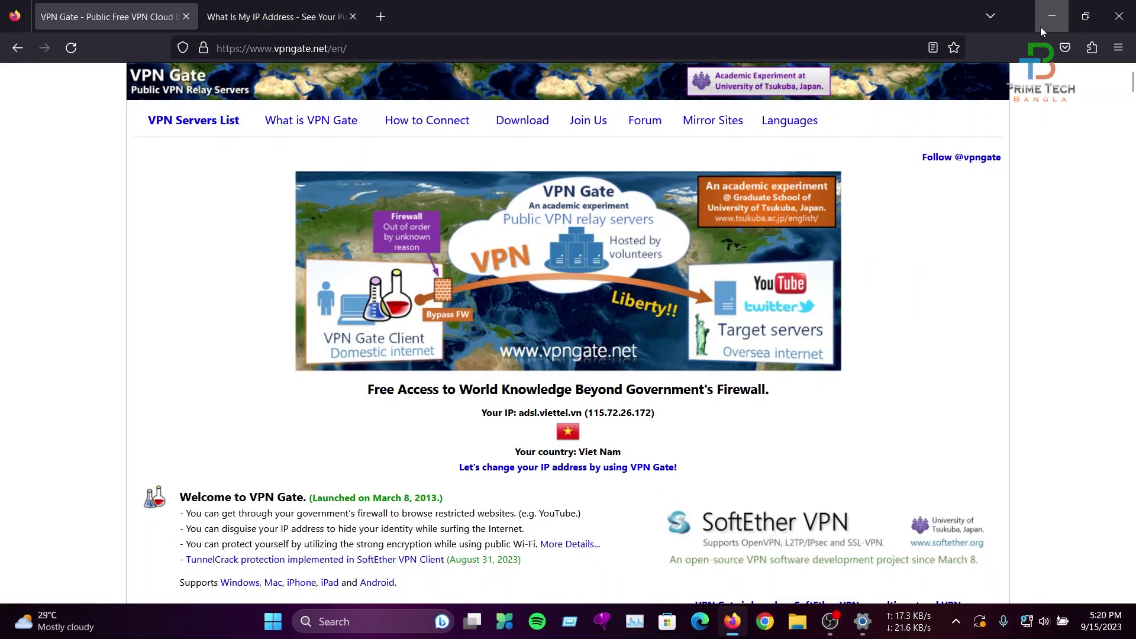
left_click(1045, 626)
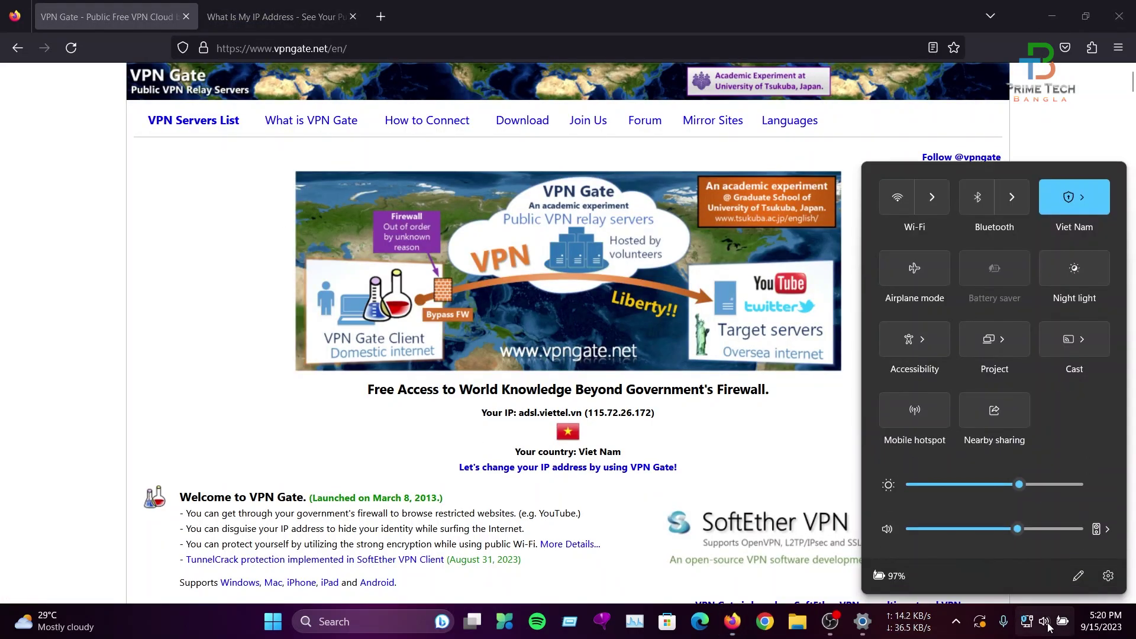
left_click(1080, 197)
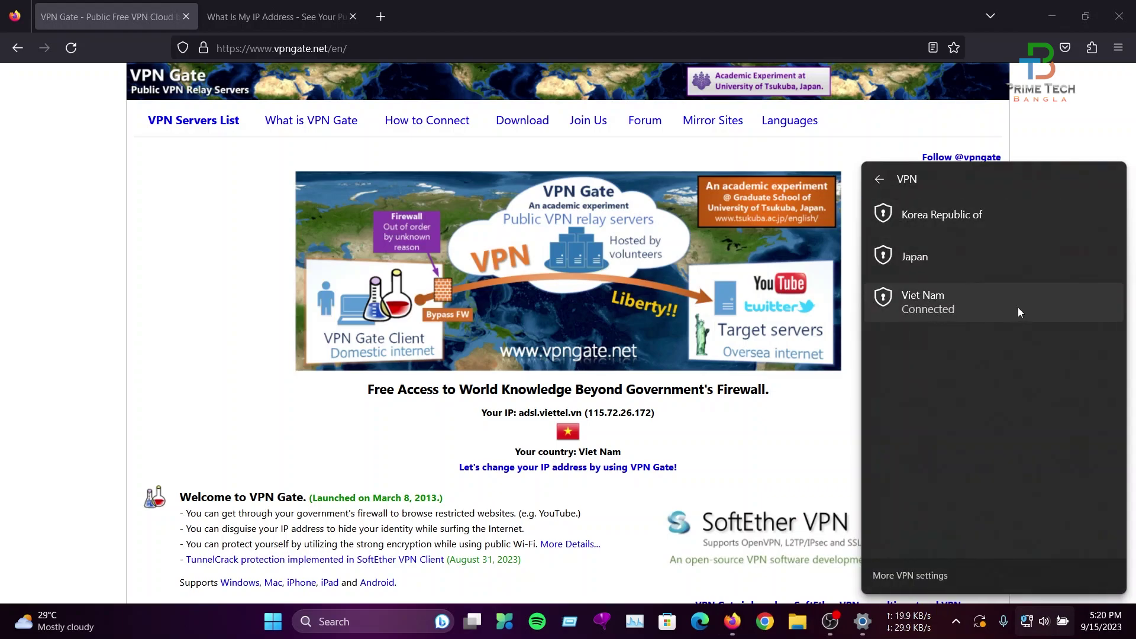
left_click(979, 302)
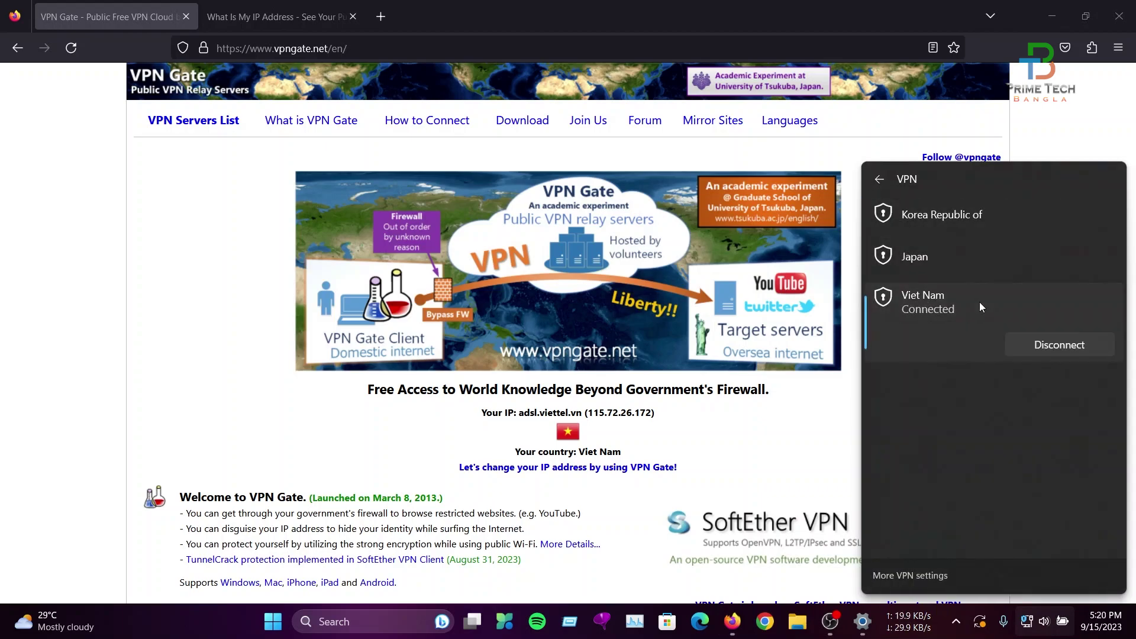
left_click(1070, 346)
left_click(49, 324)
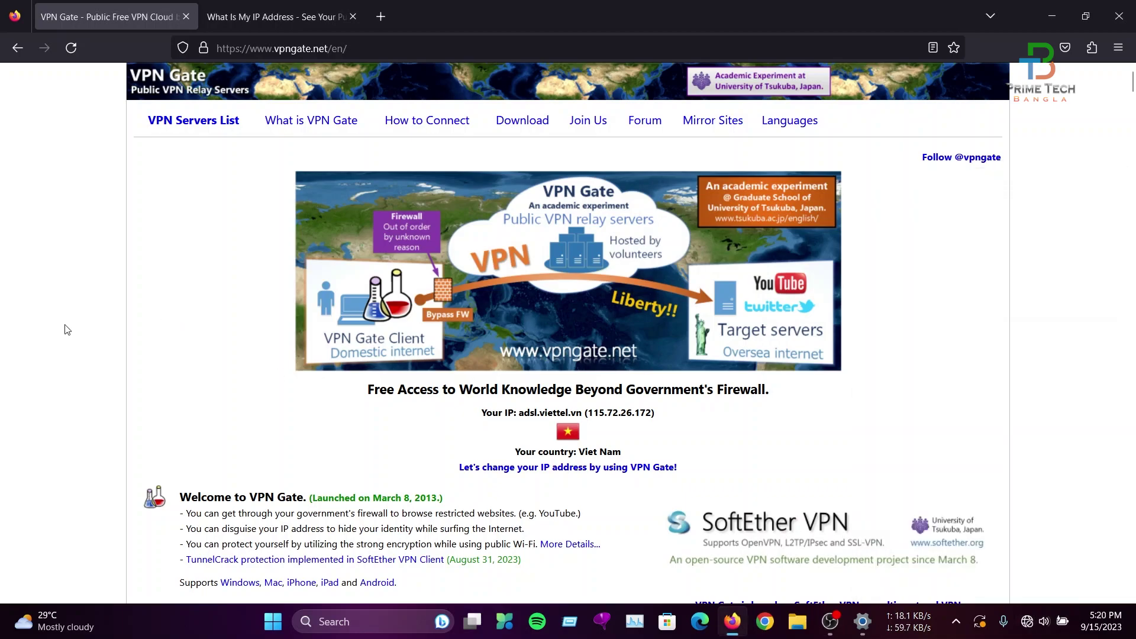